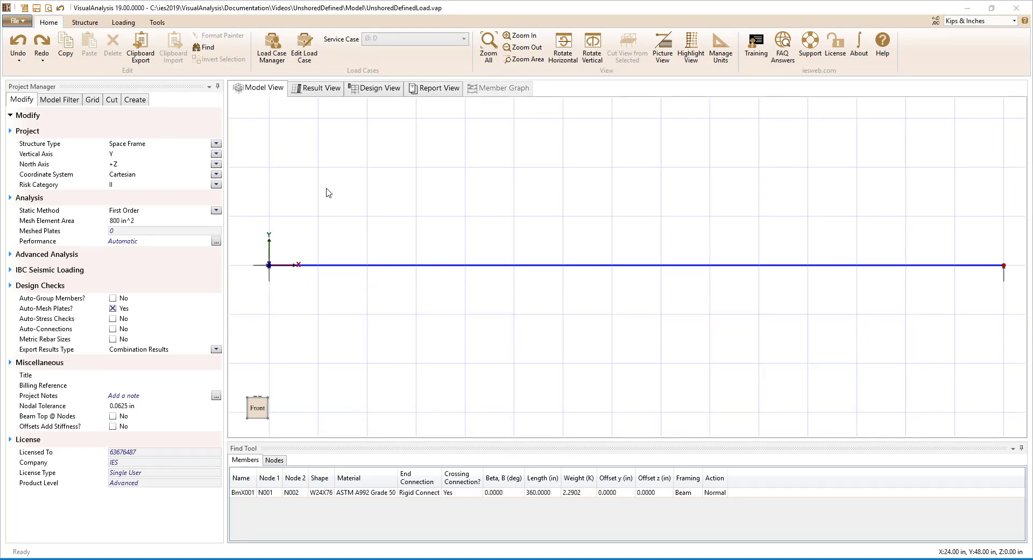
# View the PlanView.png floor plan of the composite beams and girder, and close the image
pyautogui.click(476, 559)
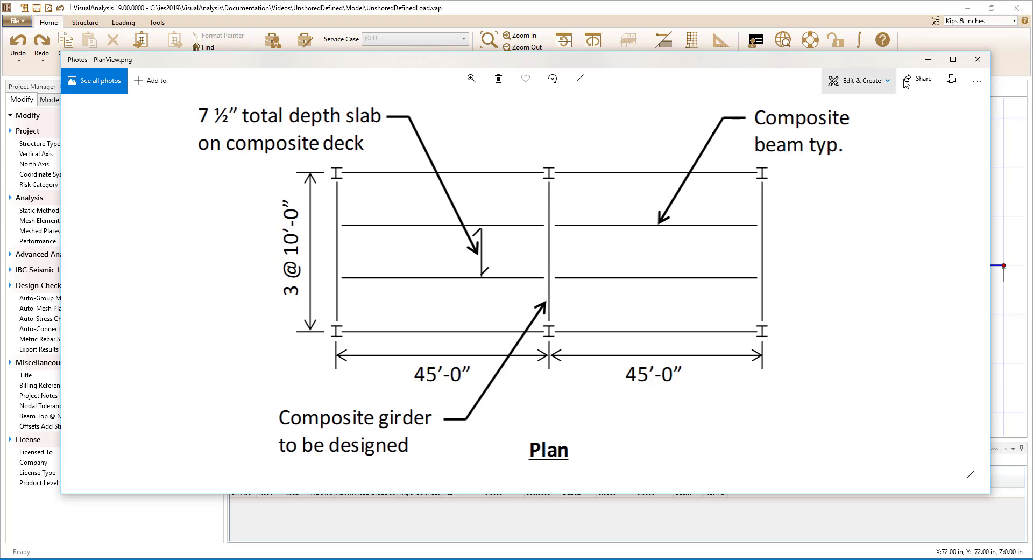
pyautogui.click(930, 60)
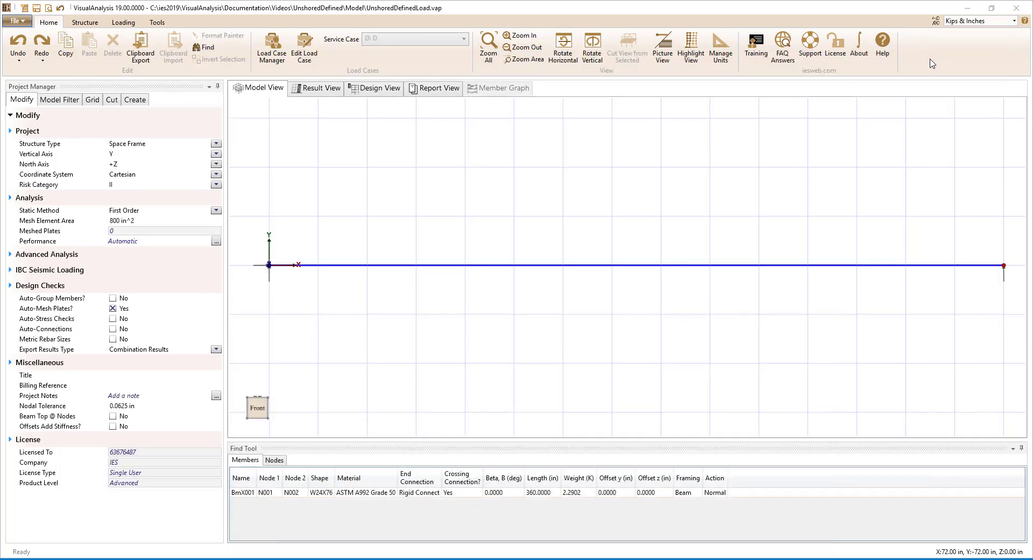
# With the beam selected, create a service case named Dconst with Dead load source and self weight included
pyautogui.click(543, 265)
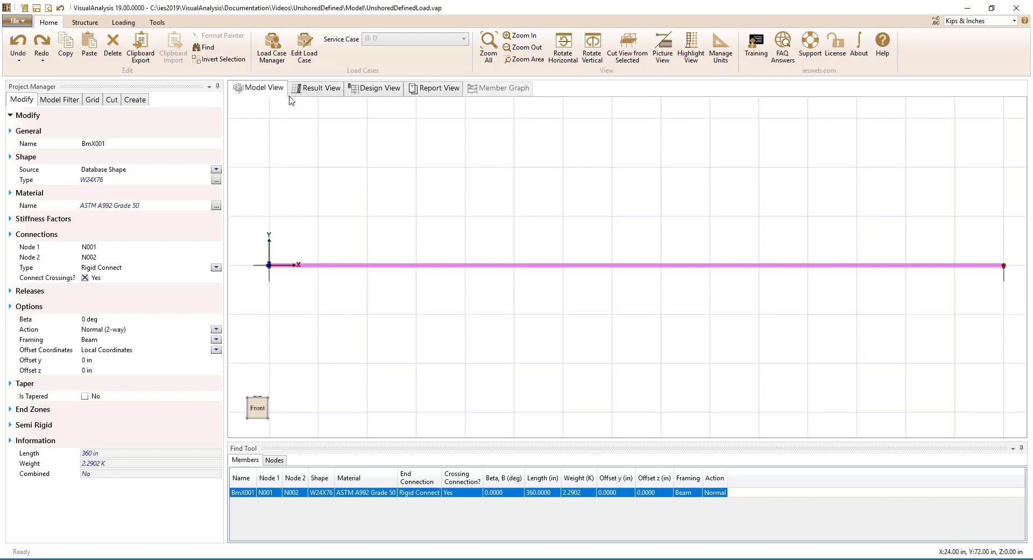
pyautogui.click(275, 54)
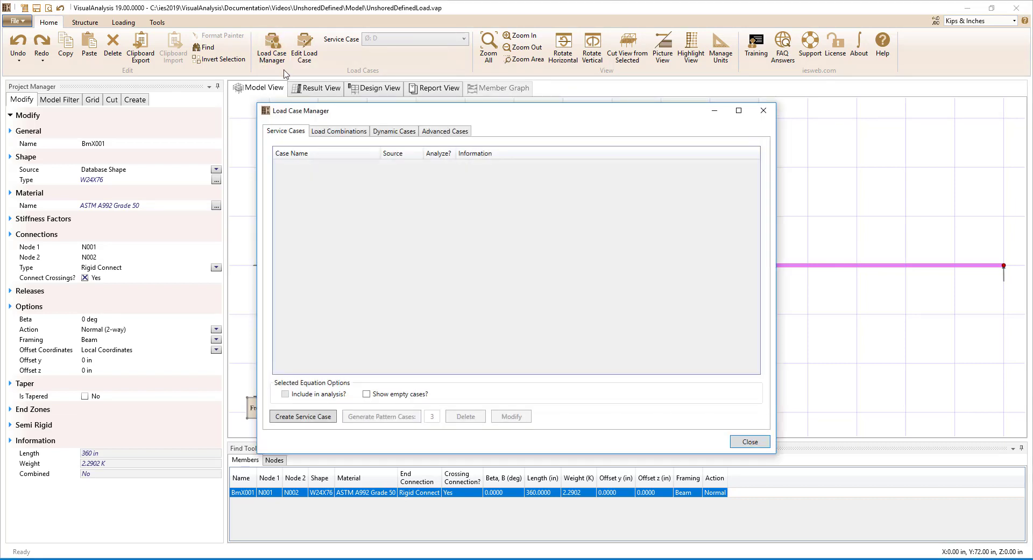
pyautogui.click(303, 418)
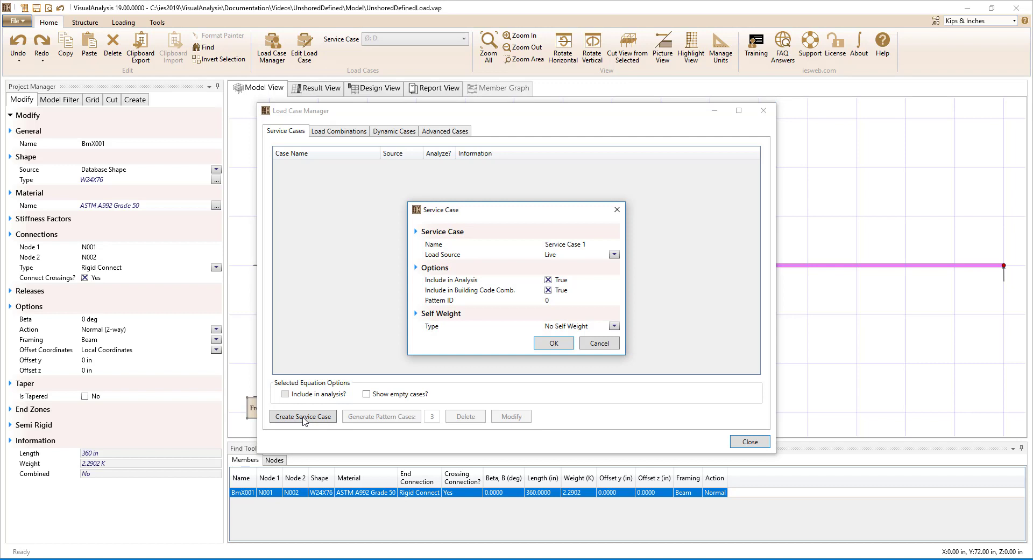
pyautogui.click(597, 248)
pyautogui.write('Dconst')
pyautogui.click(596, 255)
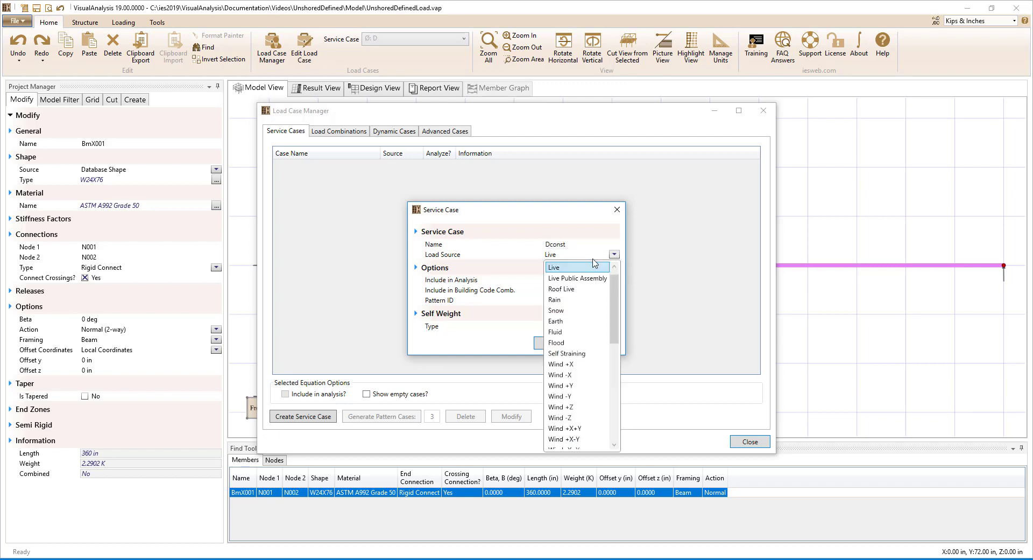
pyautogui.scroll(1, 595, 267)
pyautogui.click(596, 267)
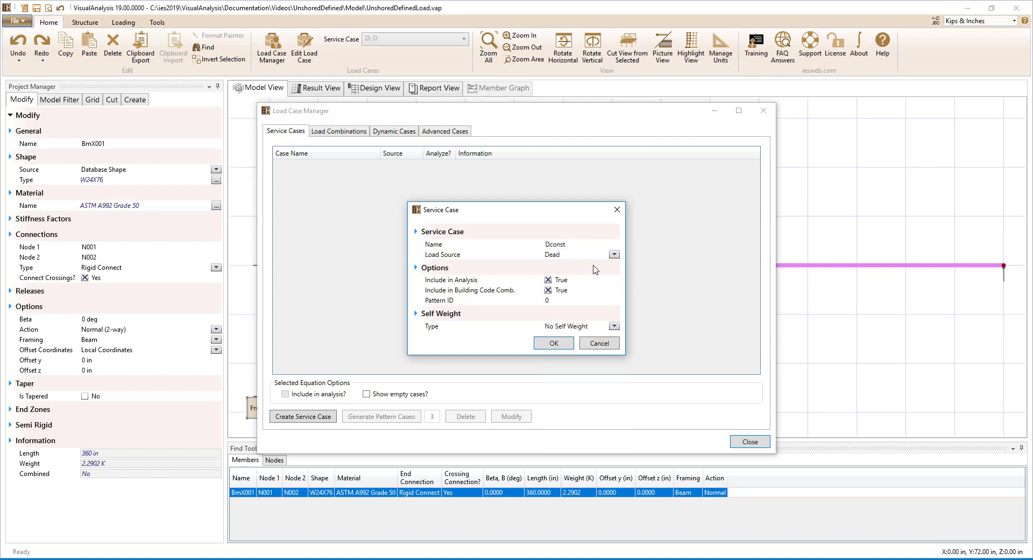
pyautogui.click(614, 326)
pyautogui.click(594, 360)
pyautogui.click(554, 343)
# Create a service case named Lconst with the Live load source
pyautogui.click(308, 418)
pyautogui.click(591, 245)
pyautogui.write('Lconst')
pyautogui.click(554, 343)
# Create a service case named Camber with the Dead load source and close the Load Case Manager
pyautogui.click(303, 416)
pyautogui.click(580, 245)
pyautogui.write('Camber')
pyautogui.click(614, 254)
pyautogui.click(560, 263)
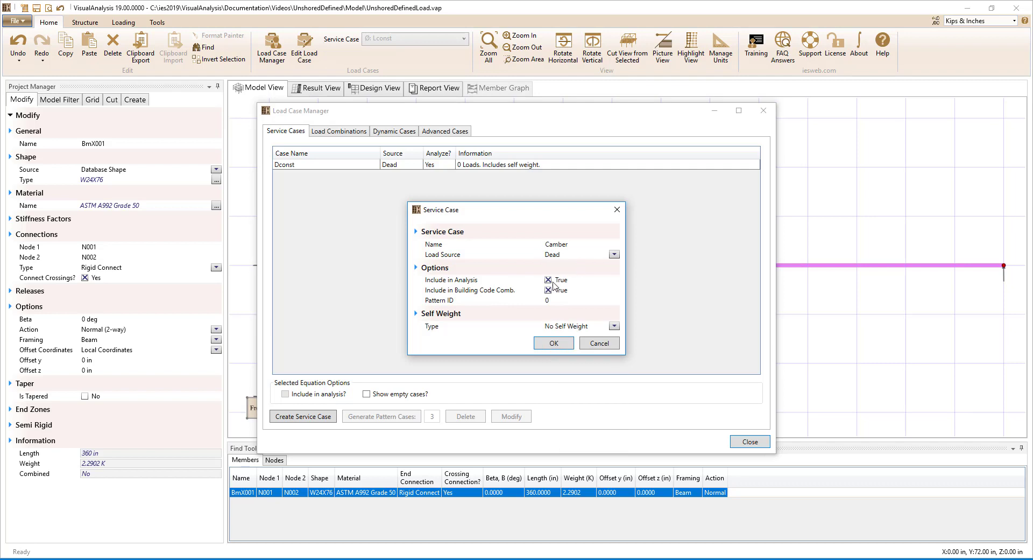
pyautogui.click(545, 343)
pyautogui.click(751, 444)
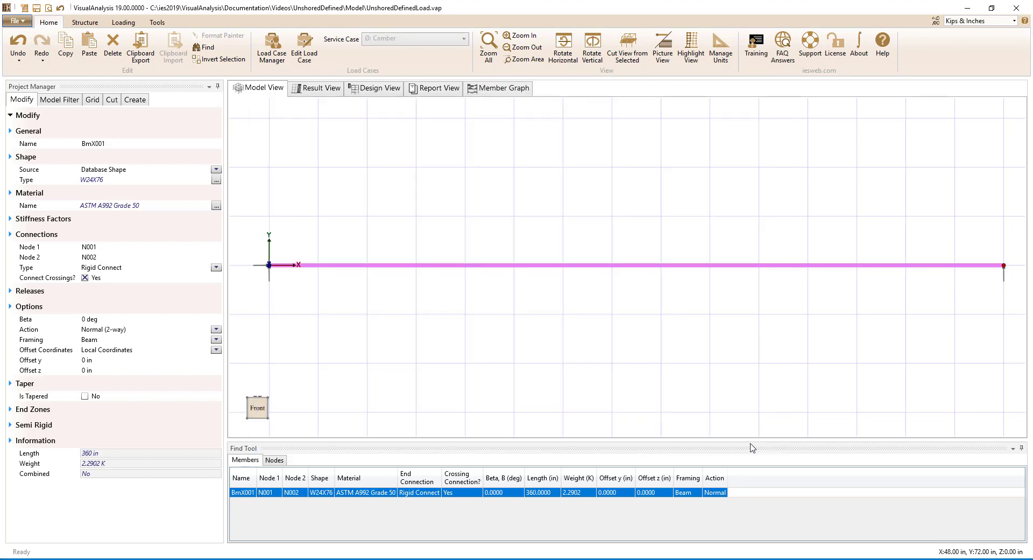
# In the Dconst case, apply -36 K fractional span point loads at the beam's third points
pyautogui.click(423, 39)
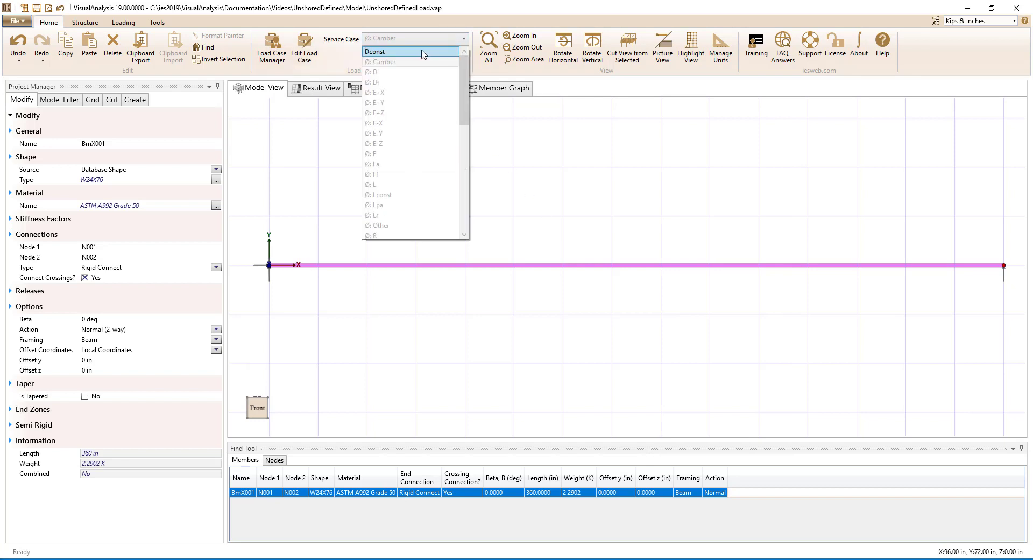
pyautogui.click(423, 52)
pyautogui.rightClick(538, 266)
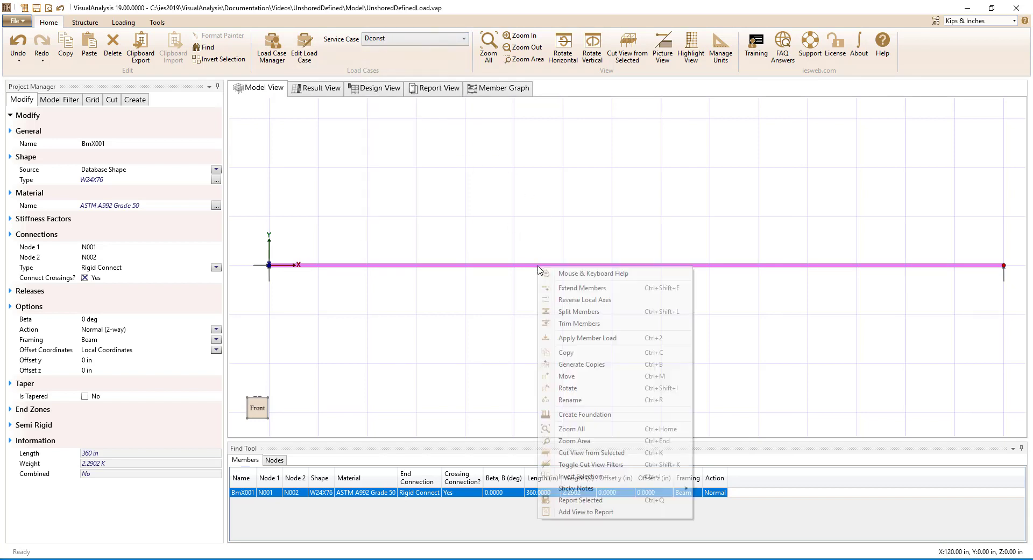
pyautogui.click(587, 337)
pyautogui.click(595, 247)
pyautogui.click(551, 325)
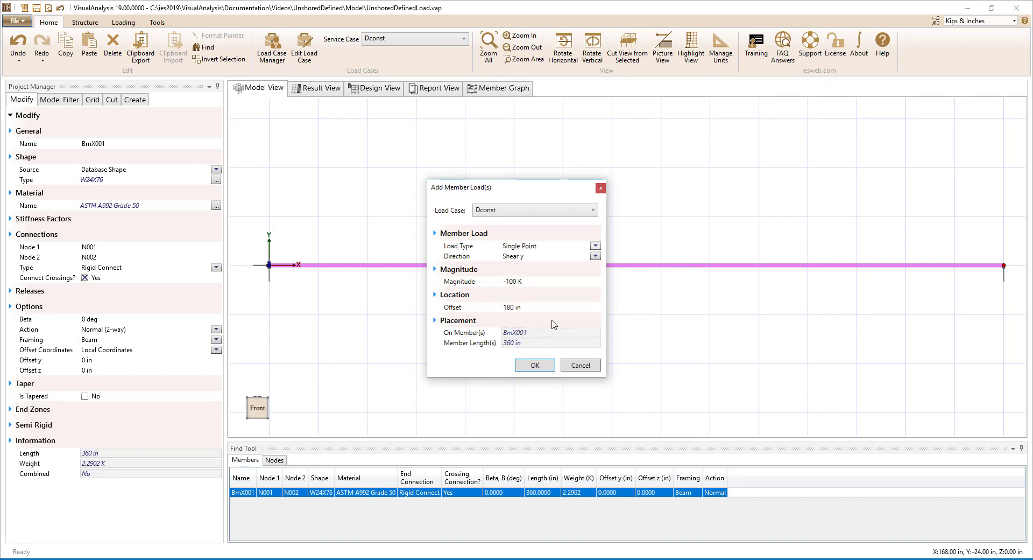
pyautogui.click(524, 276)
pyautogui.press('Tab')
pyautogui.write('-36')
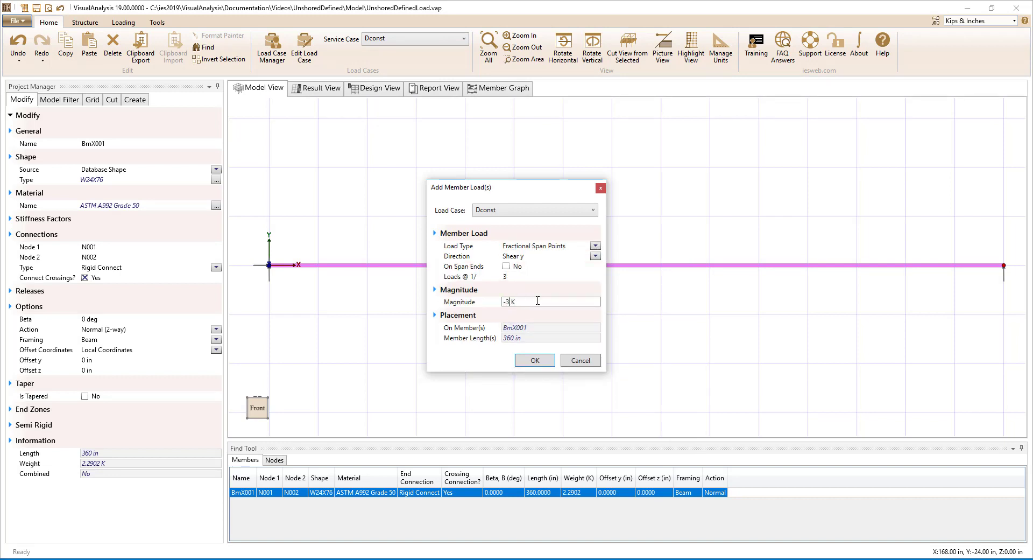
pyautogui.click(538, 360)
# In the Lconst case, apply -11.3 K fractional span point loads at the beam's third points
pyautogui.click(403, 42)
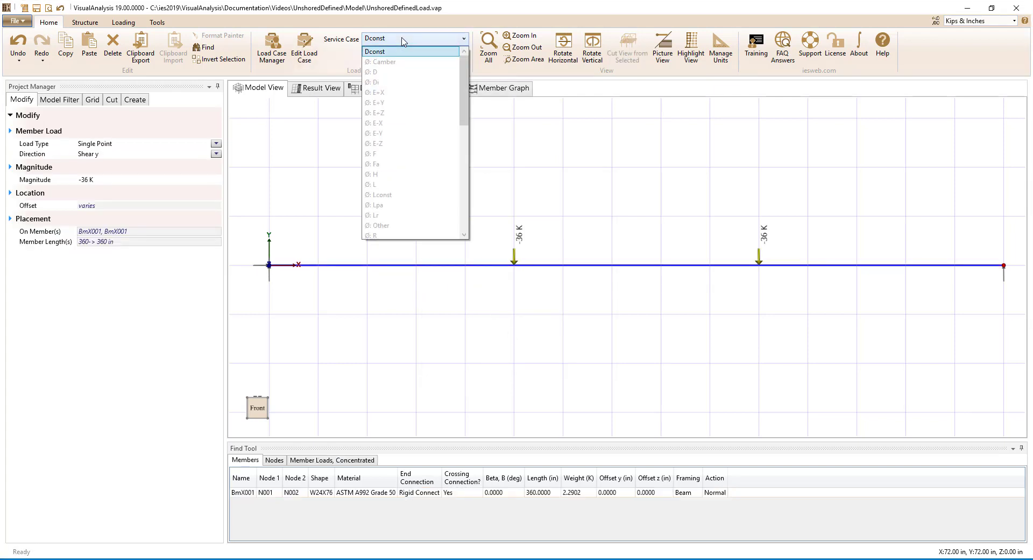
pyautogui.click(399, 195)
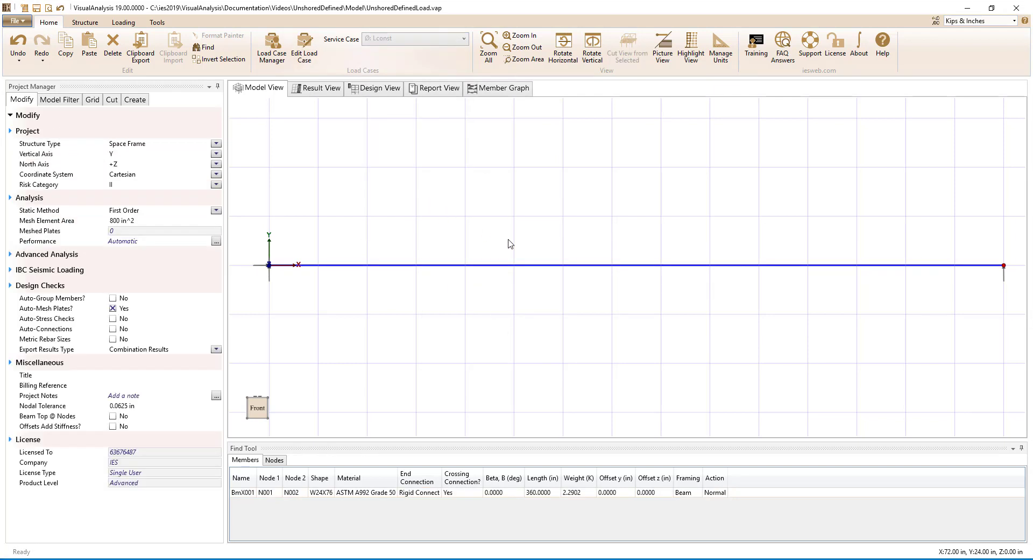
pyautogui.rightClick(556, 265)
pyautogui.click(595, 338)
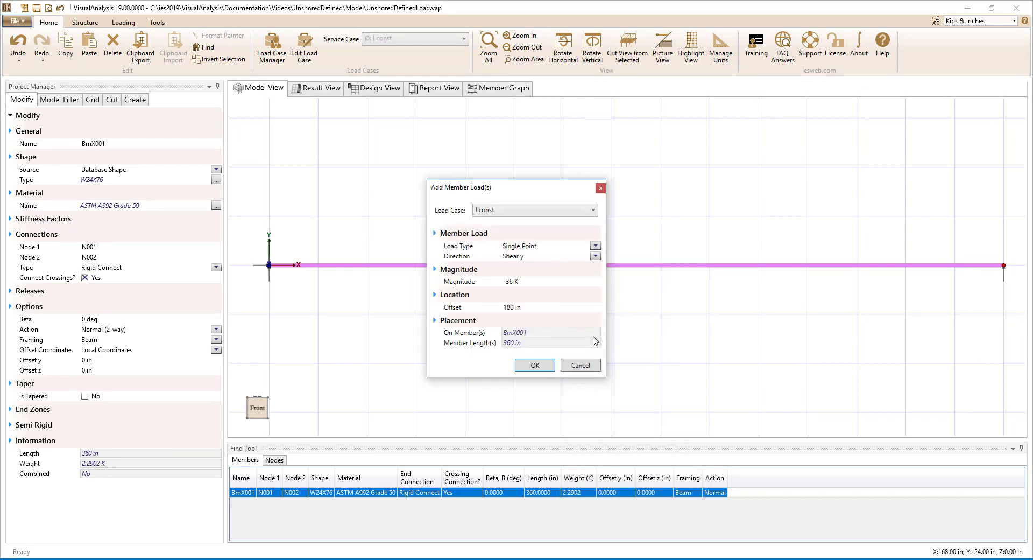
pyautogui.click(595, 246)
pyautogui.click(553, 323)
pyautogui.click(549, 276)
pyautogui.write('3')
pyautogui.click(564, 303)
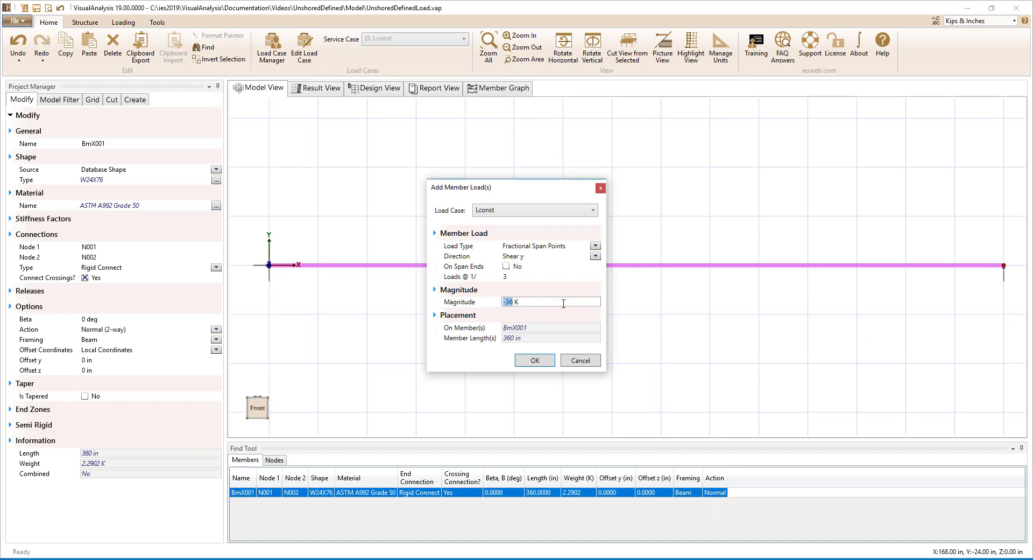
pyautogui.write('-11.')
pyautogui.click(537, 361)
# In the Camber case, apply a full-span uniform load of 0.20885 K/in to the beam
pyautogui.click(428, 41)
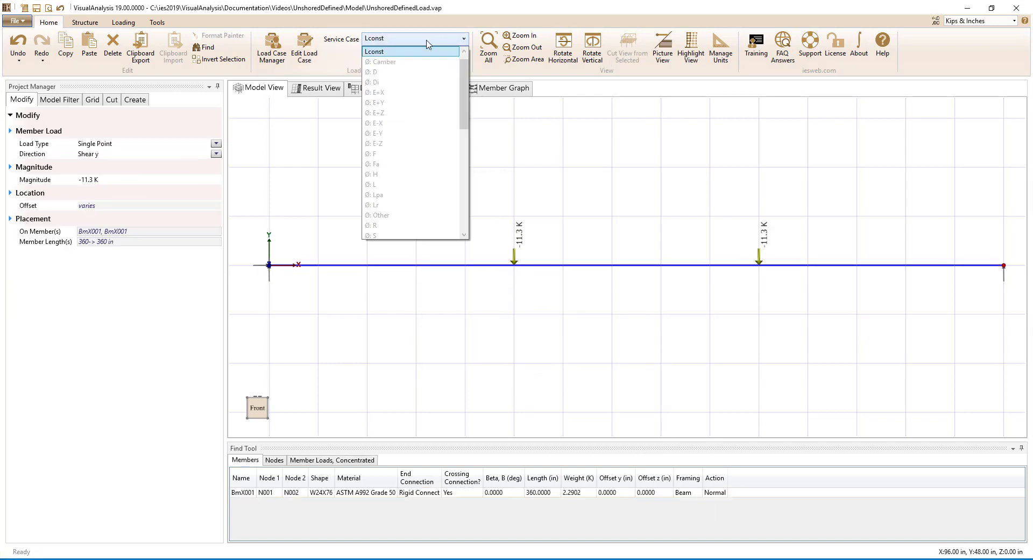
pyautogui.click(411, 61)
pyautogui.rightClick(544, 265)
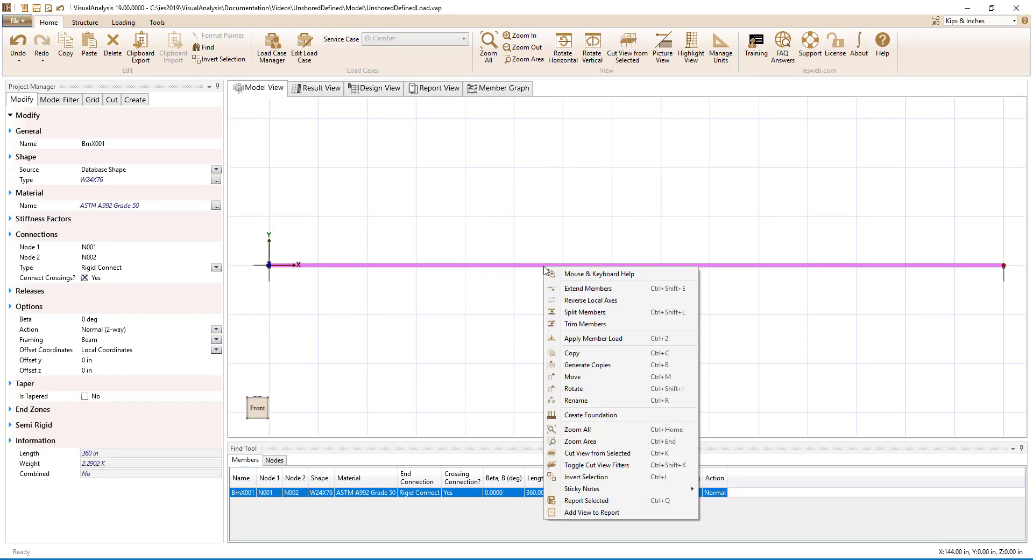
pyautogui.click(571, 338)
pyautogui.click(584, 246)
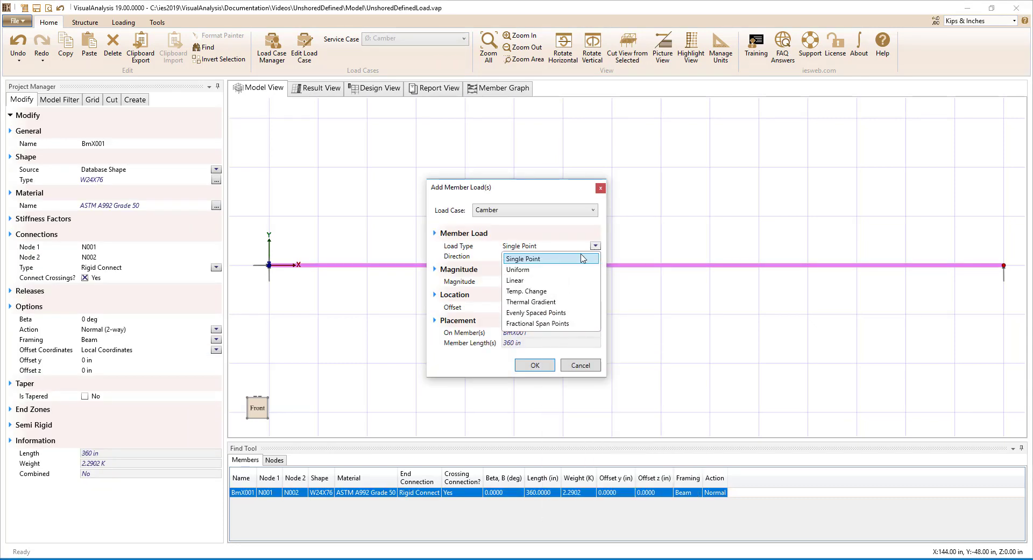
pyautogui.click(549, 269)
pyautogui.click(537, 292)
pyautogui.write('0.20885 K/in')
pyautogui.click(539, 385)
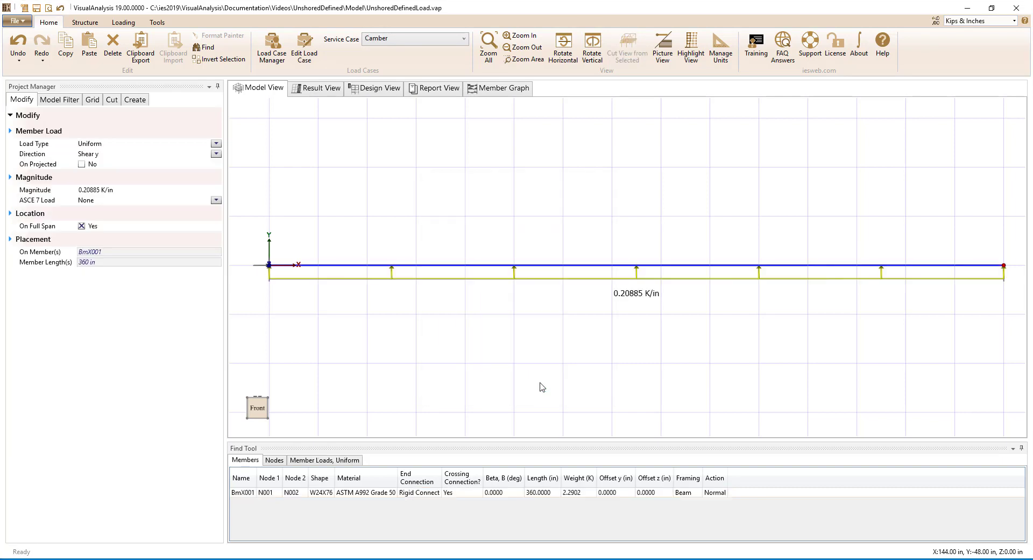
# Check the beam's displacement results for the Camber case and return to the model
pyautogui.click(323, 93)
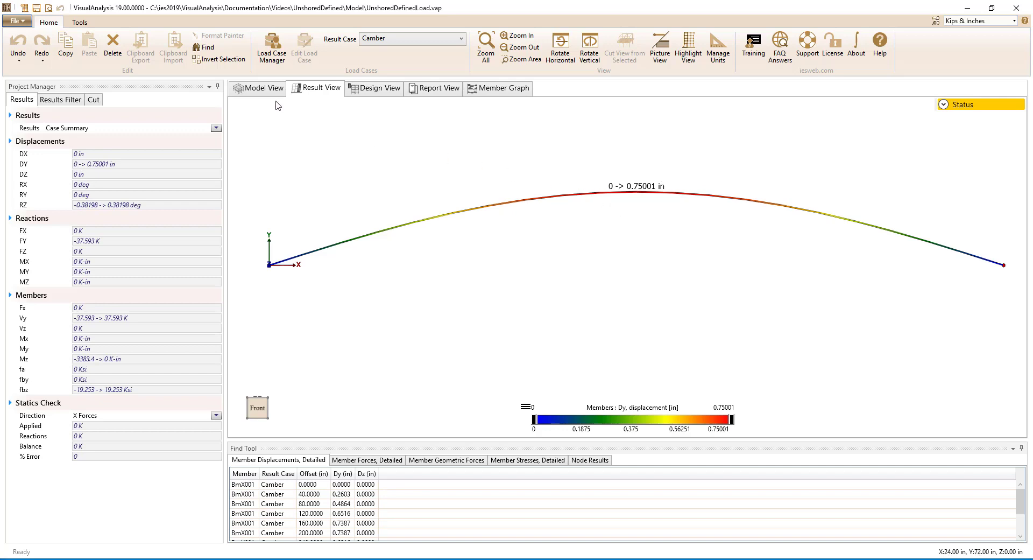
pyautogui.click(263, 89)
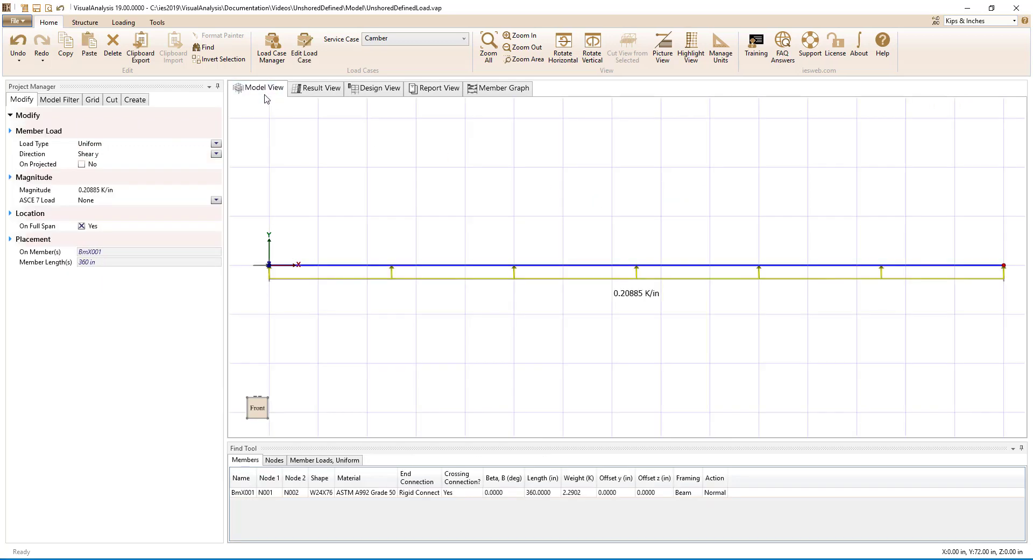
# In the D service case, apply -4.5 K fractional span point loads at the beam's third points
pyautogui.click(412, 40)
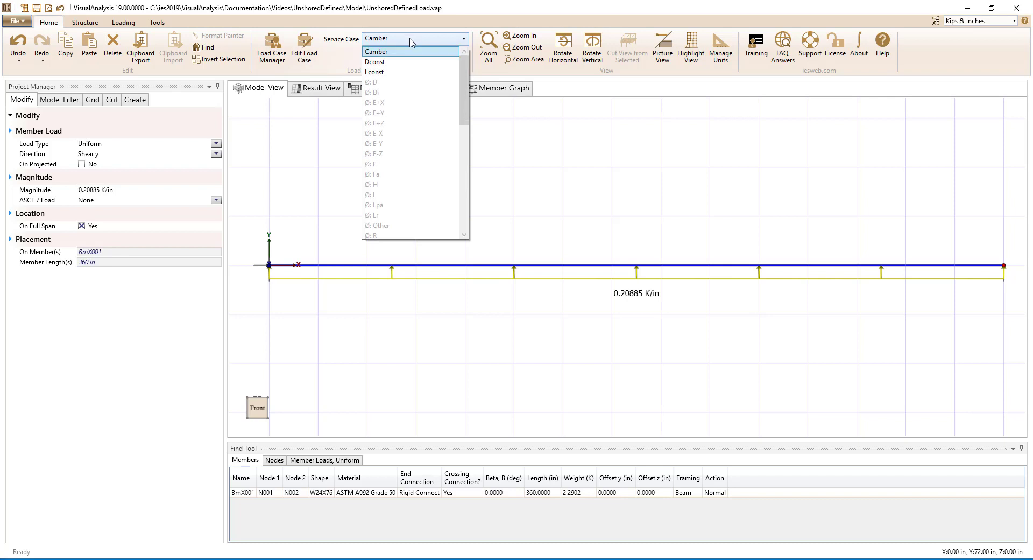
pyautogui.click(394, 84)
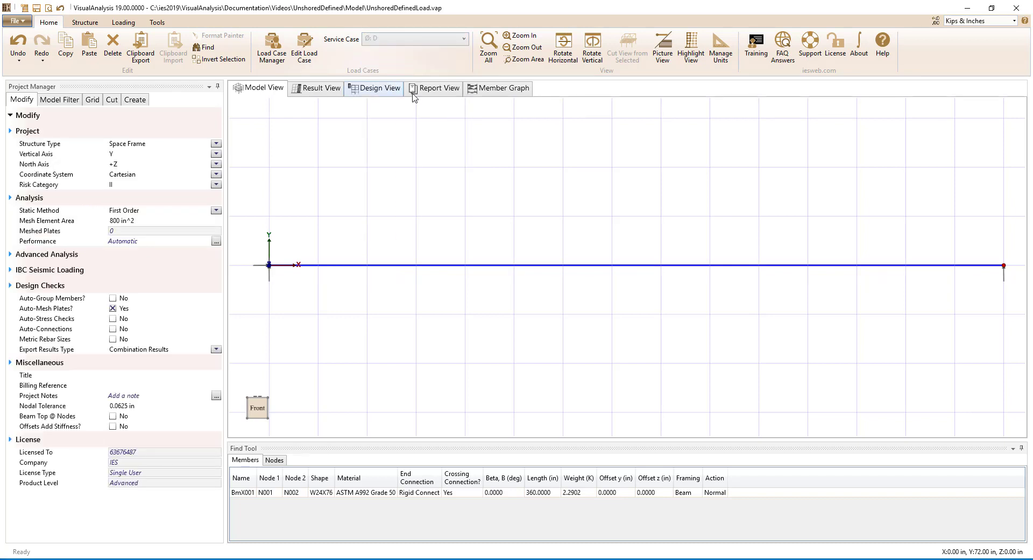
pyautogui.rightClick(489, 266)
pyautogui.click(522, 339)
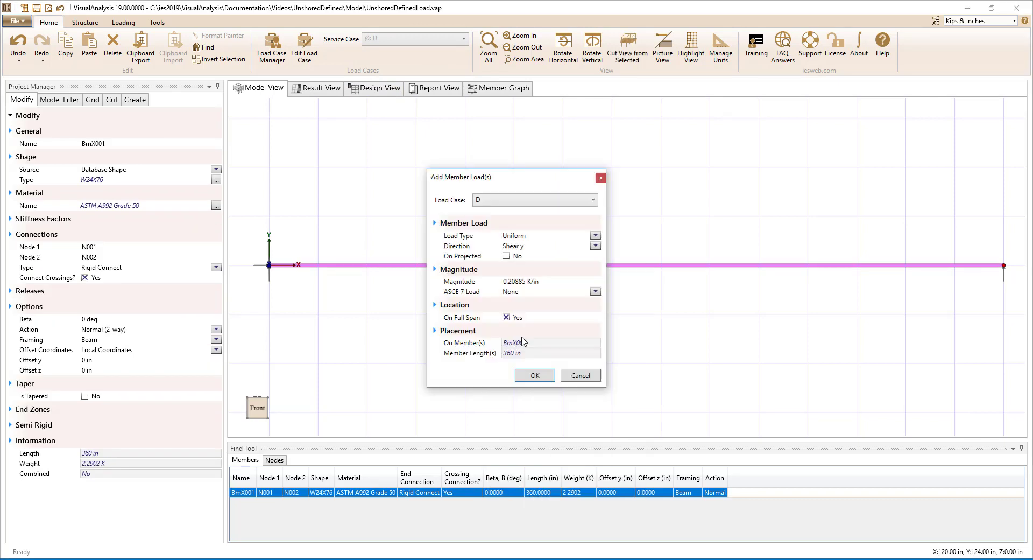
pyautogui.click(594, 235)
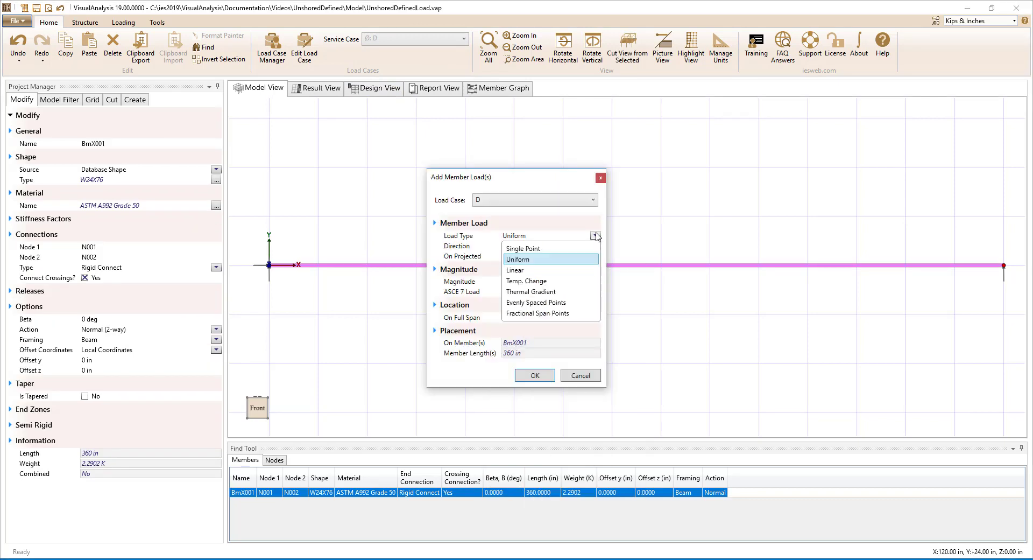
pyautogui.click(559, 313)
pyautogui.click(563, 266)
pyautogui.click(560, 293)
pyautogui.write('-4.5')
pyautogui.click(540, 350)
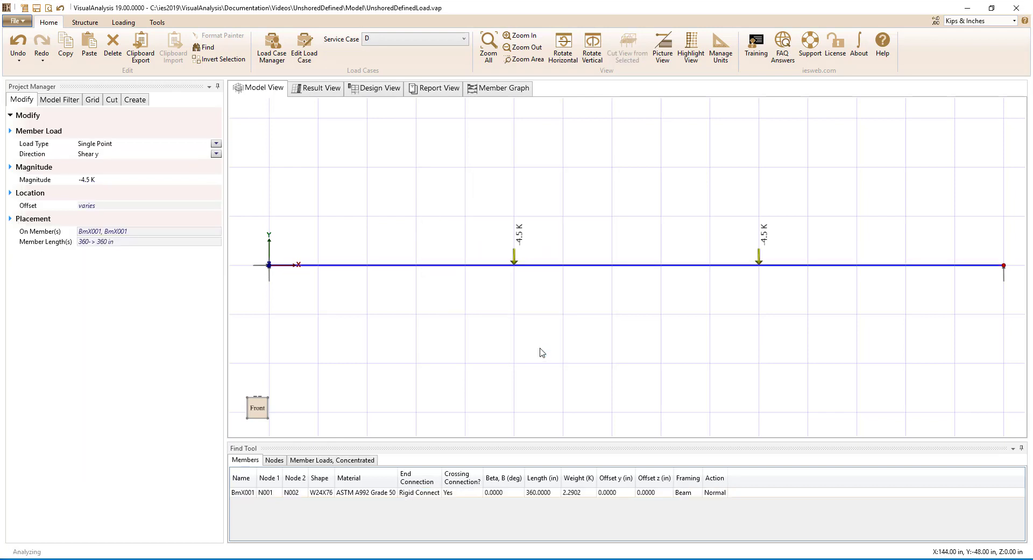
# In the L service case, apply -45 K fractional span point loads at the beam's third points
pyautogui.click(443, 42)
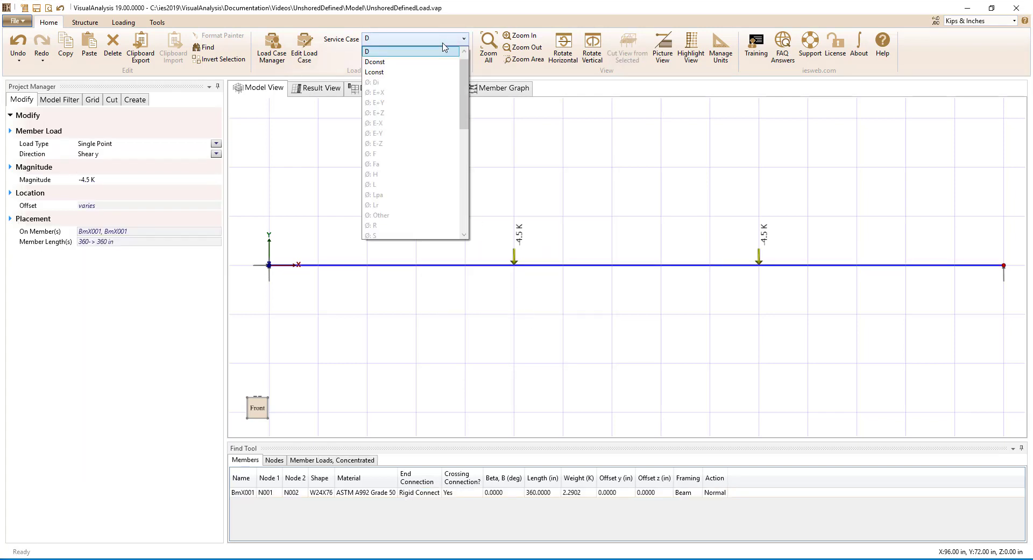
pyautogui.click(409, 186)
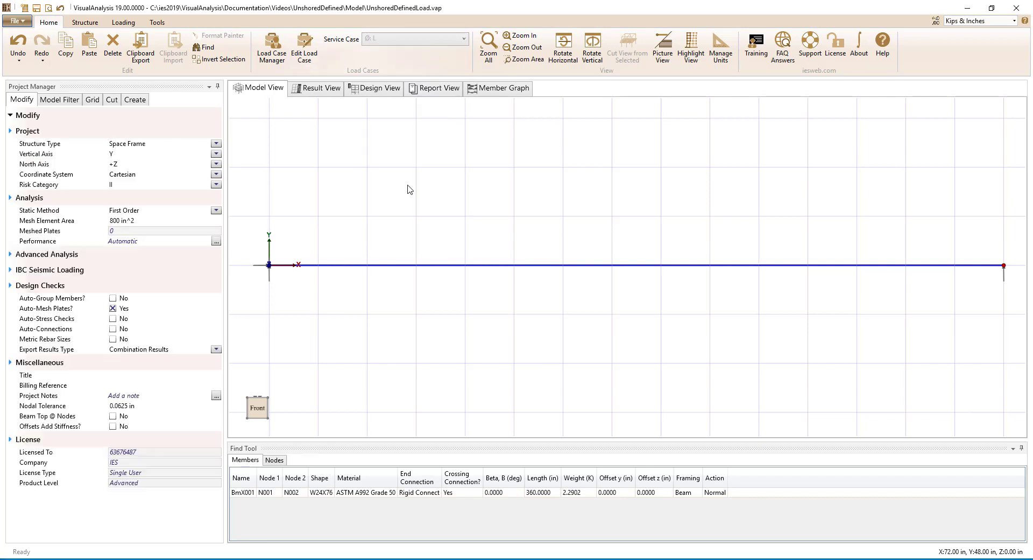
pyautogui.rightClick(505, 264)
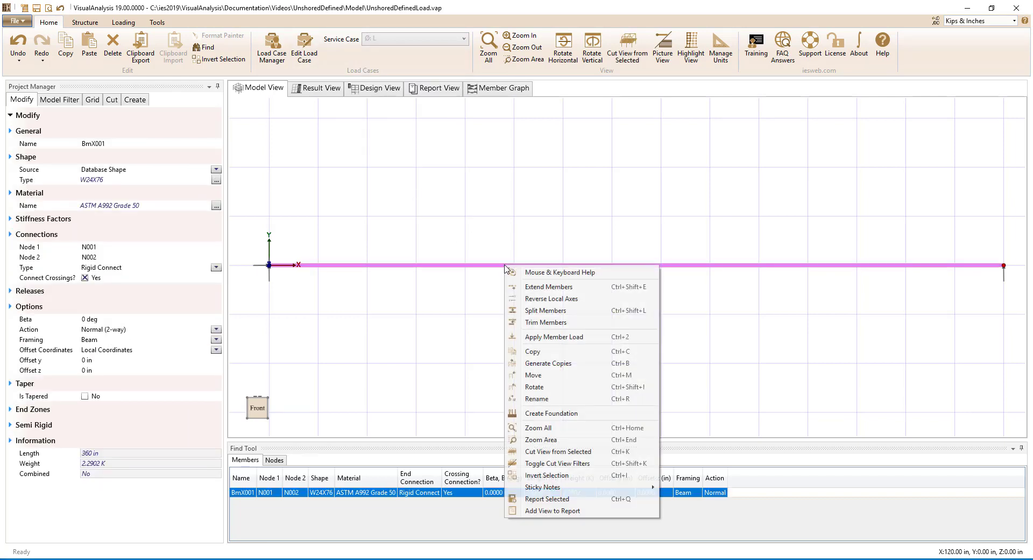
pyautogui.click(543, 337)
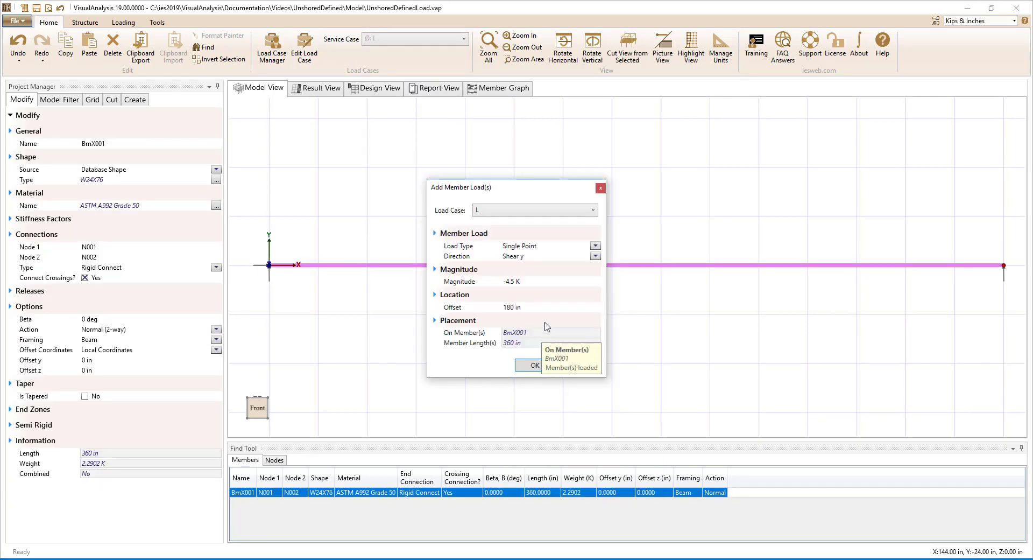
pyautogui.click(595, 246)
pyautogui.click(568, 323)
pyautogui.click(529, 276)
pyautogui.write('3')
pyautogui.click(544, 302)
pyautogui.press('BackSpace')
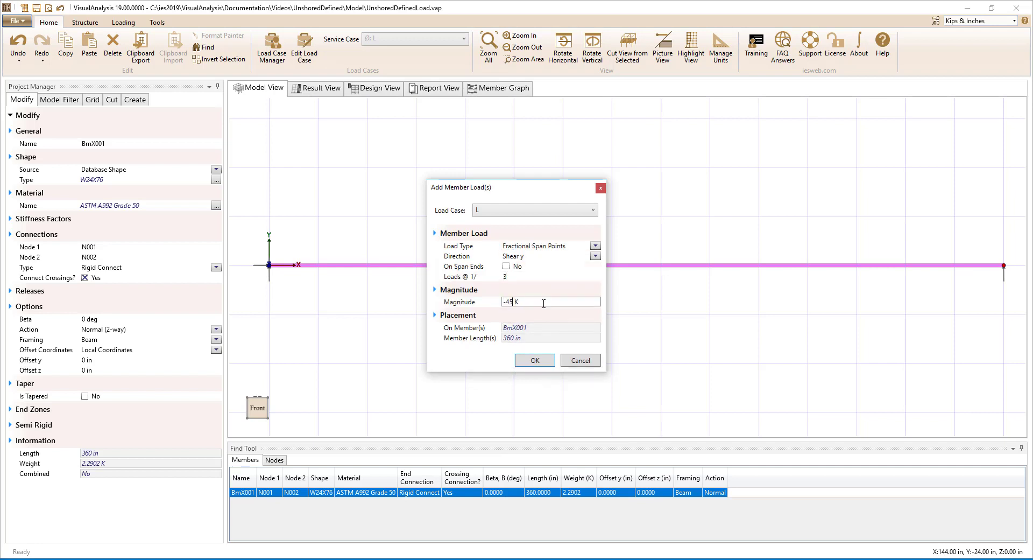
pyautogui.click(536, 361)
# Start a custom factored load combination named 1.2Dconst + 1.6Lconst in the Load Case Manager
pyautogui.click(272, 54)
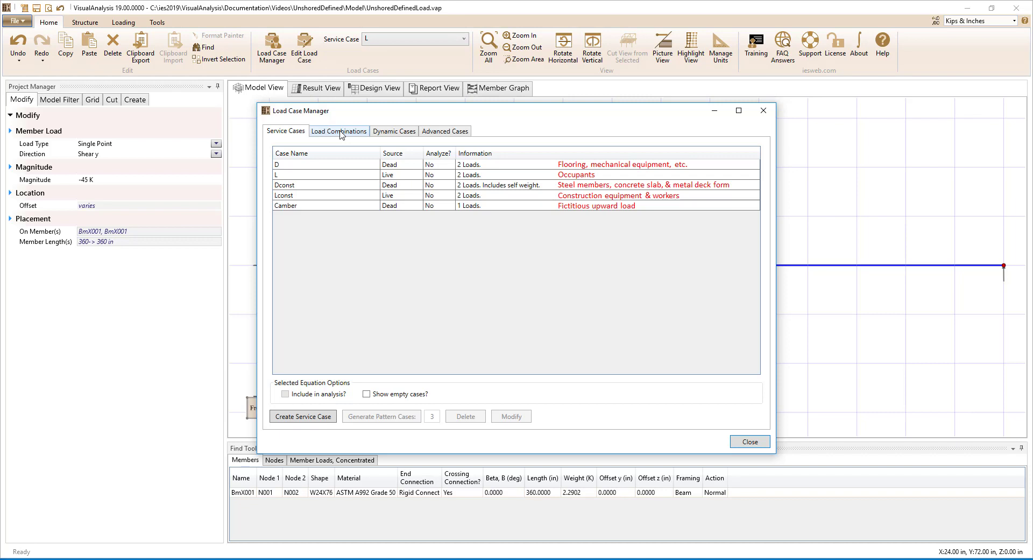
pyautogui.click(341, 133)
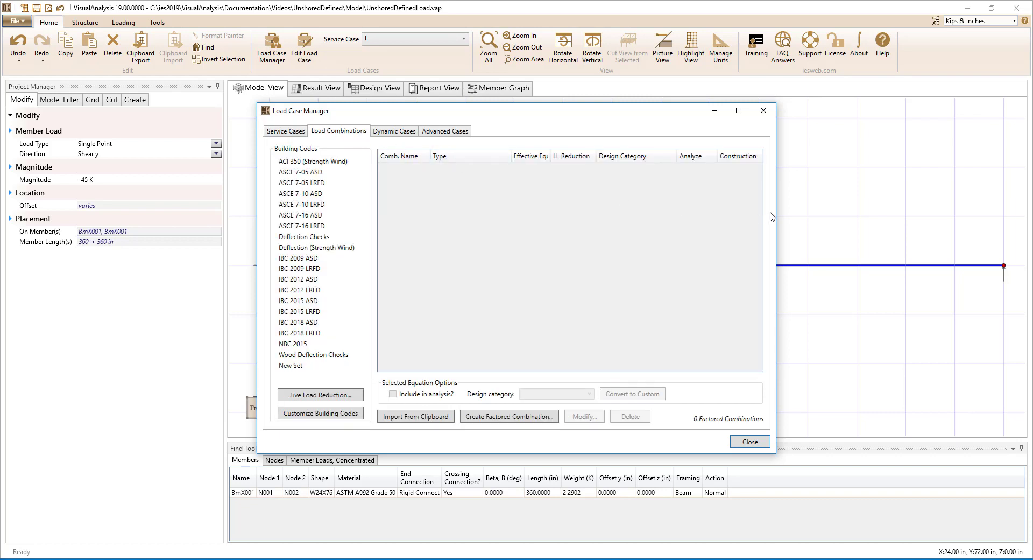
pyautogui.moveTo(776, 214); pyautogui.dragTo(886, 221)
pyautogui.click(500, 419)
pyautogui.doubleClick(633, 138)
pyautogui.write('1.2Dconst + ')
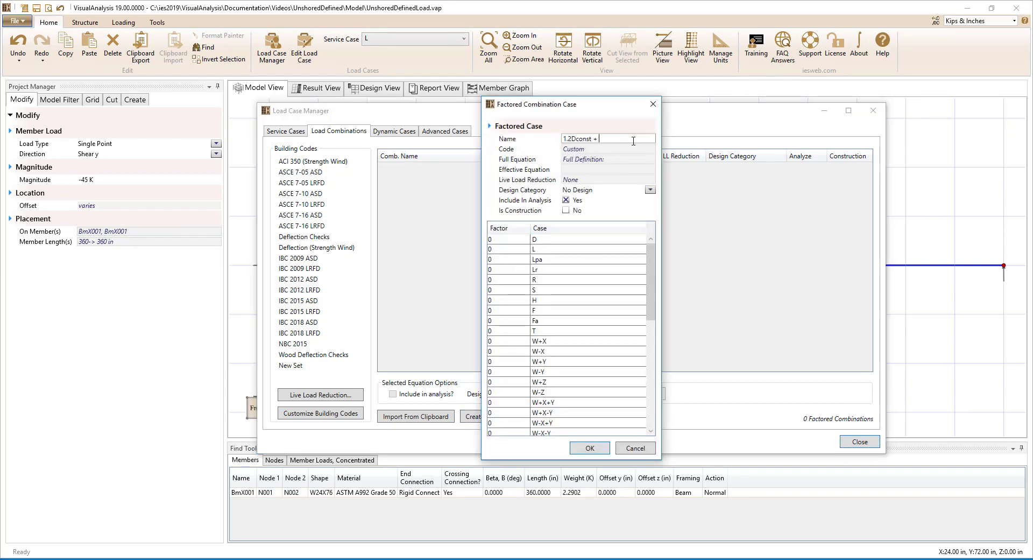
pyautogui.write('1.6Lconst')
# Make the combination a Strength (LRFD) construction case with factors of 1.2 on Dconst and 1.6 on Lconst, and save it
pyautogui.click(650, 189)
pyautogui.click(586, 203)
pyautogui.click(566, 210)
pyautogui.scroll(-8, 495, 310)
pyautogui.click(505, 403)
pyautogui.write('1.2')
pyautogui.press('Down')
pyautogui.write('1.6')
pyautogui.press('Down')
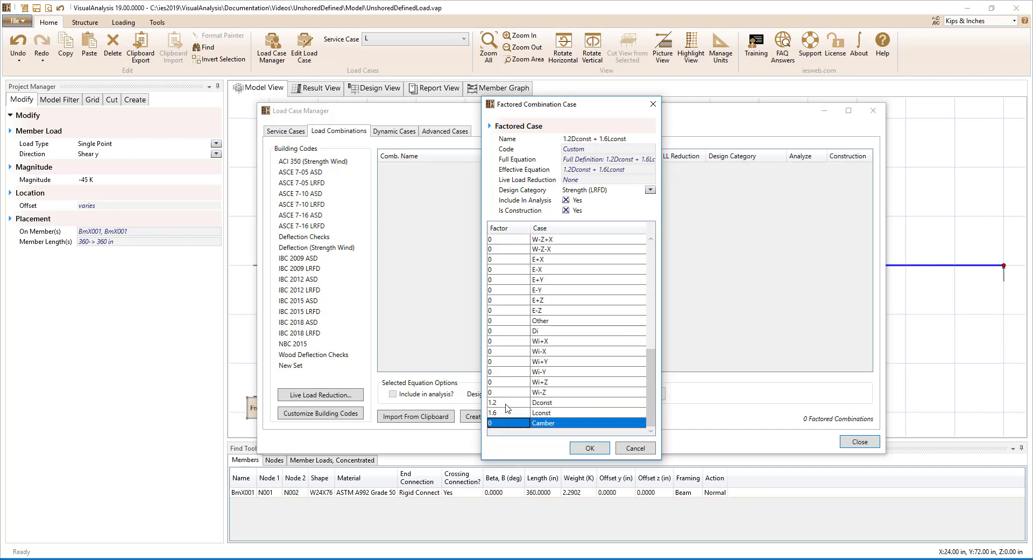
pyautogui.click(590, 448)
# Start a second custom combination named Dconst + Camber, with the Deflections design category and marked as construction
pyautogui.click(509, 416)
pyautogui.click(633, 139)
pyautogui.write('Dconst + Camber')
pyautogui.click(651, 189)
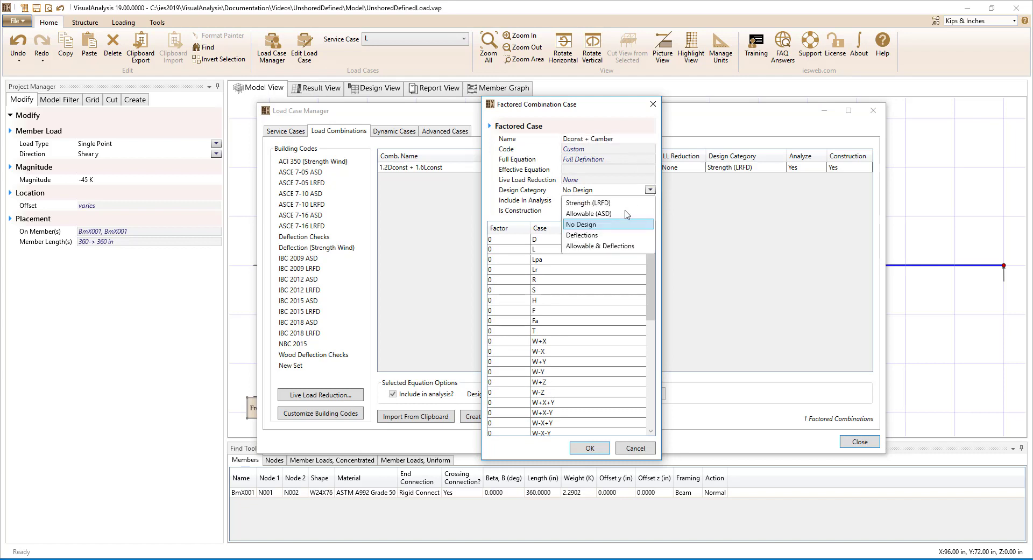
pyautogui.click(592, 236)
pyautogui.click(571, 211)
# Apply a factor of 1 to both Dconst and Camber in the new combination and save it
pyautogui.scroll(-7, 522, 326)
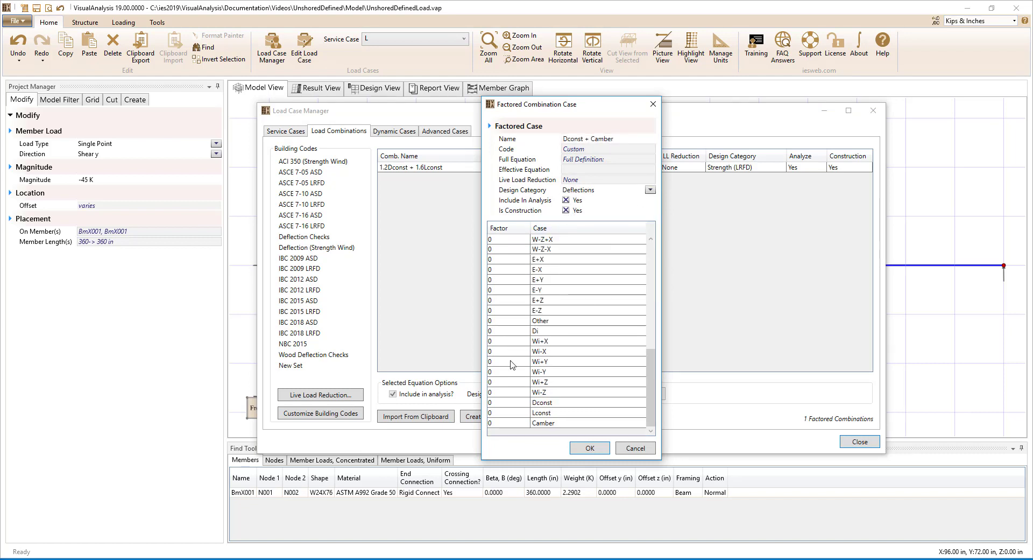
pyautogui.click(508, 403)
pyautogui.write('1')
pyautogui.press('Down')
pyautogui.press('Down')
pyautogui.write('1.0')
pyautogui.click(587, 448)
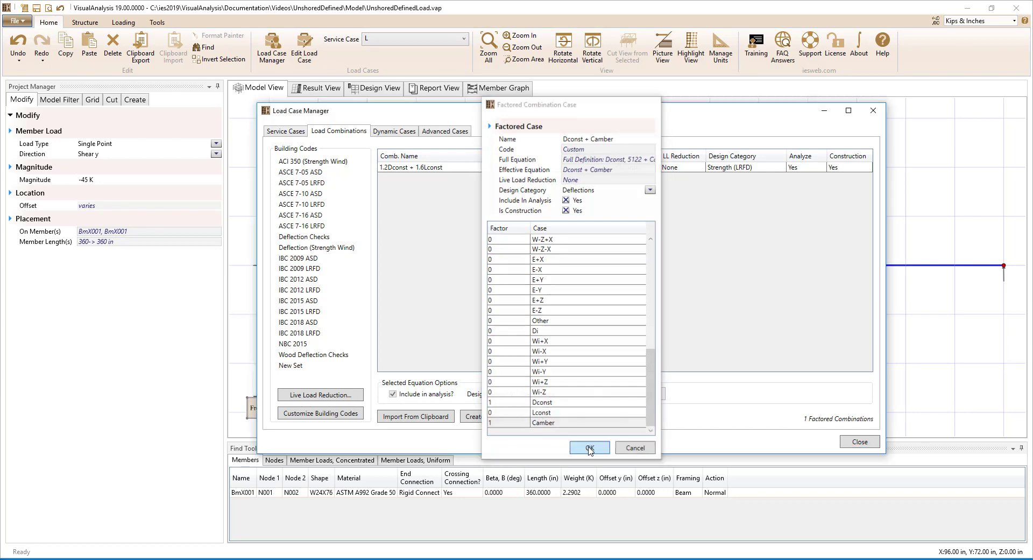
# Generate the ASCE 7-16 LRFD and Deflection Checks building code combinations
pyautogui.click(338, 226)
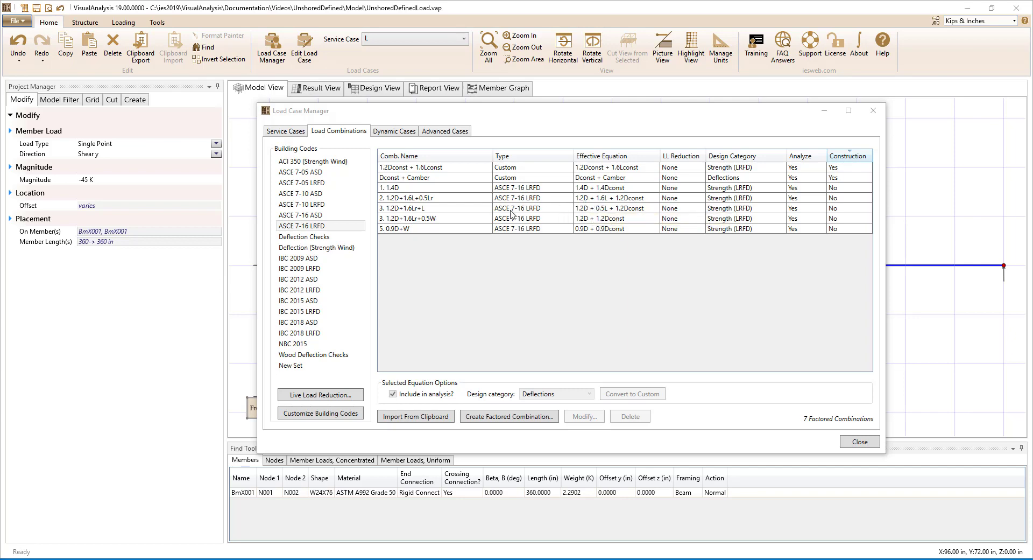
pyautogui.click(345, 237)
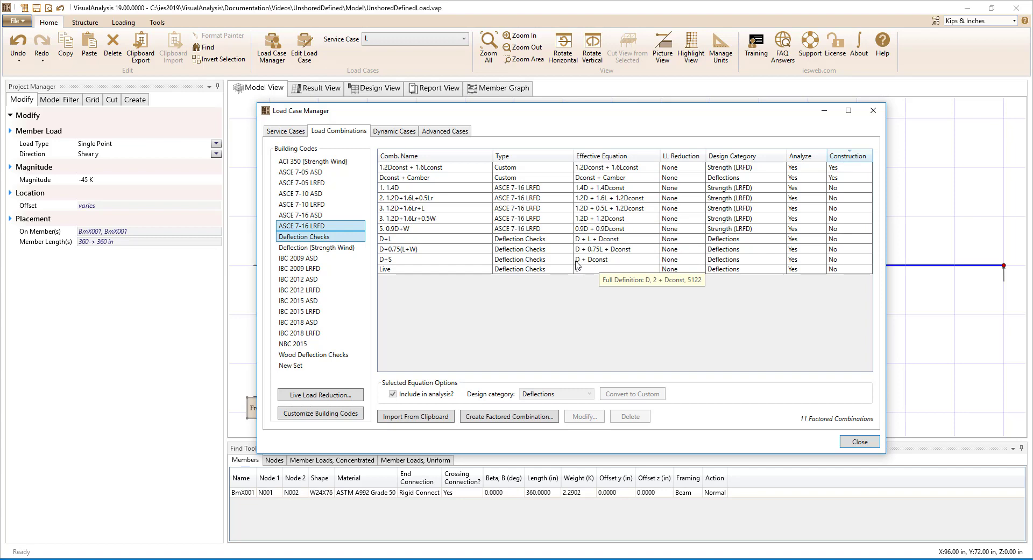
# Convert the D+L, D+S and Live deflection combinations to custom, and remove the generated Deflection Checks set
pyautogui.click(421, 243)
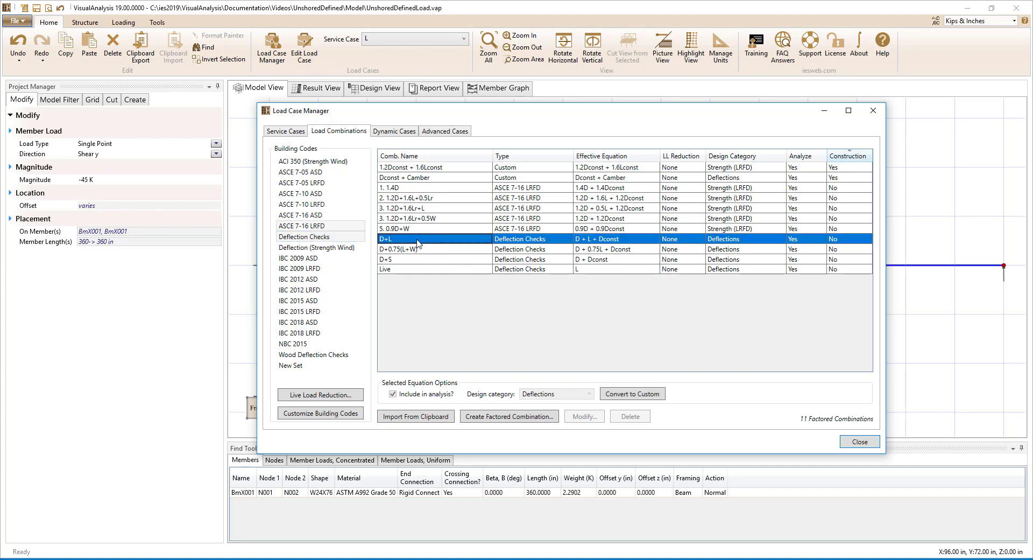
pyautogui.keyDown('ctrl'); pyautogui.click(418, 262); pyautogui.keyUp('ctrl')
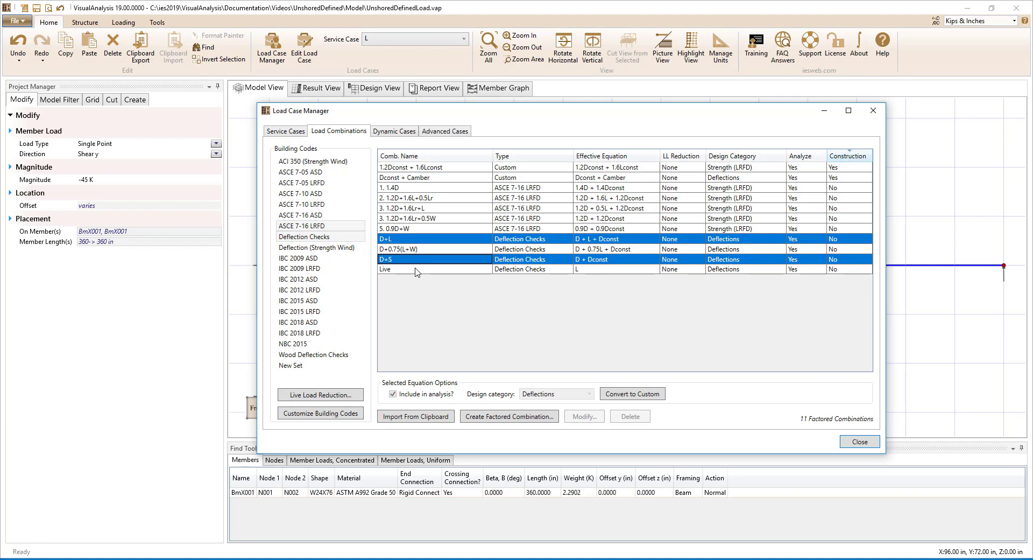
pyautogui.keyDown('ctrl'); pyautogui.click(415, 270); pyautogui.keyUp('ctrl')
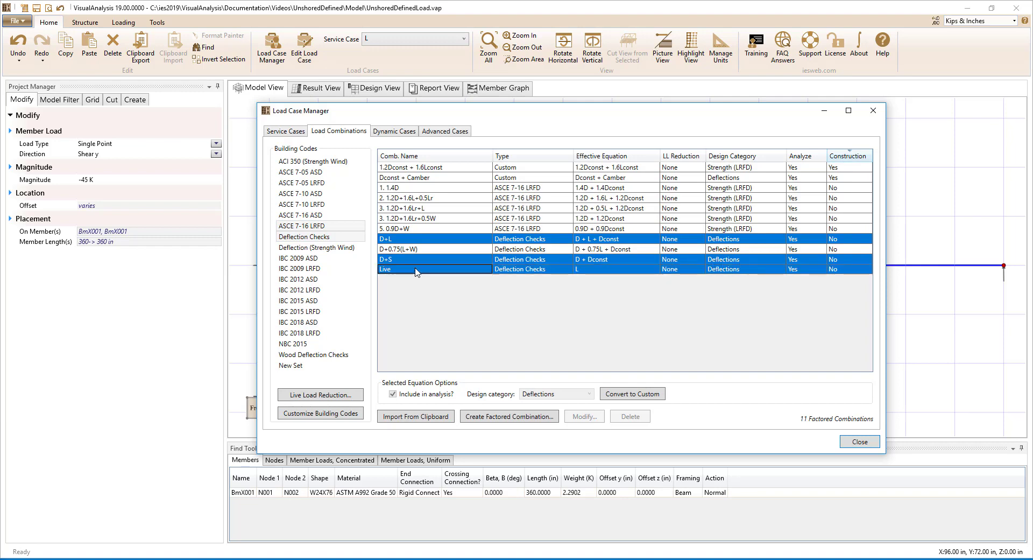
pyautogui.click(639, 396)
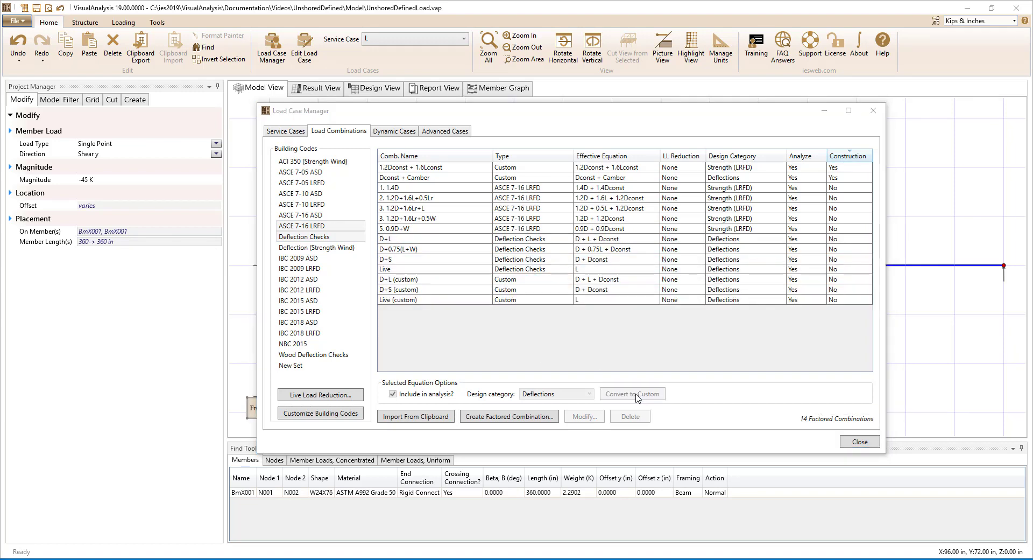
pyautogui.click(347, 237)
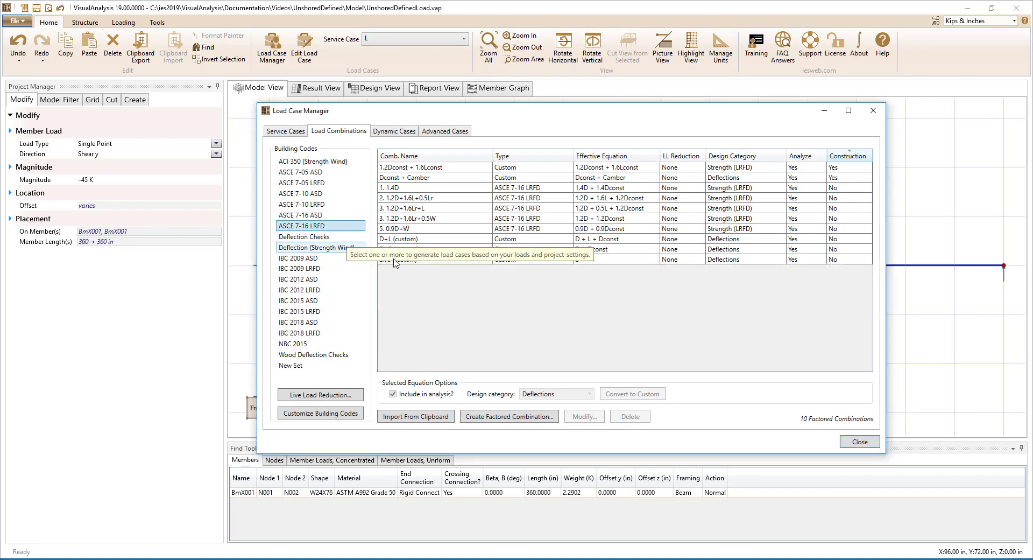
# Set the Dconst factor to 0 in the D+L (custom) combination
pyautogui.click(529, 240)
pyautogui.click(585, 417)
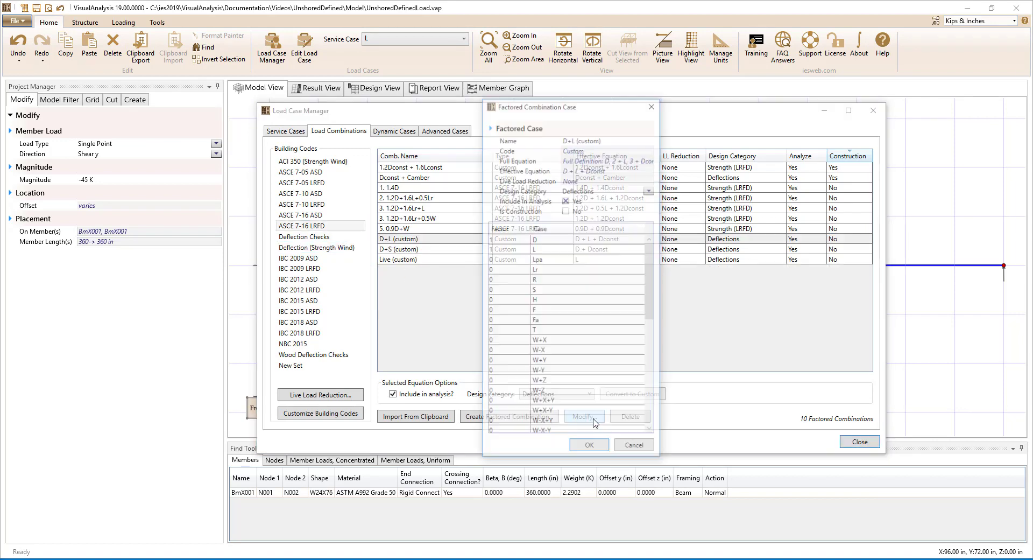
pyautogui.click(506, 403)
pyautogui.write('0')
pyautogui.press('Return')
pyautogui.click(576, 448)
# Rename the D+S (custom) combination to D (custom) and set its Dconst factor to 0
pyautogui.click(613, 250)
pyautogui.click(591, 420)
pyautogui.click(576, 139)
pyautogui.press('BackSpace')
pyautogui.press('BackSpace')
pyautogui.scroll(-8, 575, 369)
pyautogui.scroll(-2, 575, 369)
pyautogui.click(509, 404)
pyautogui.write('0')
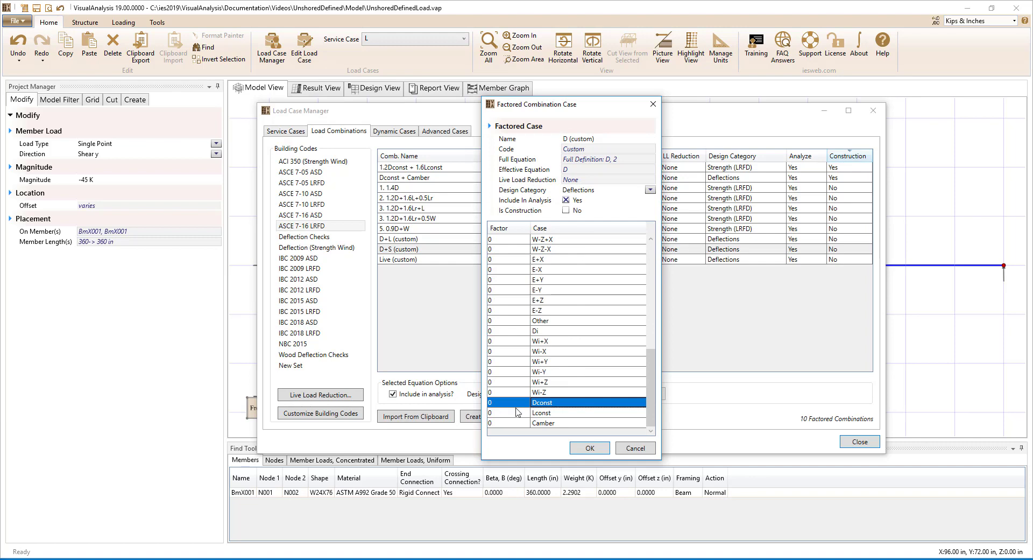
pyautogui.press('Return')
pyautogui.click(590, 448)
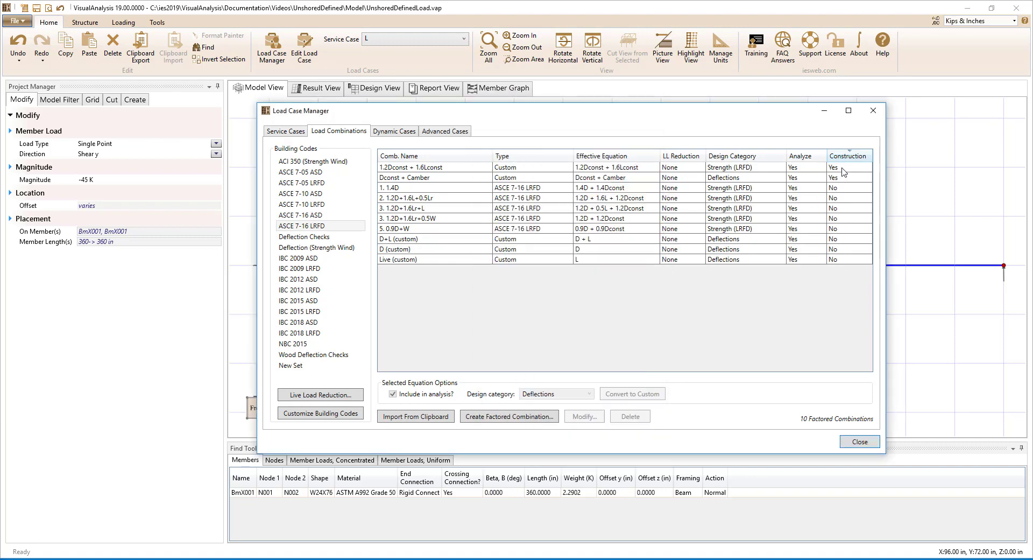
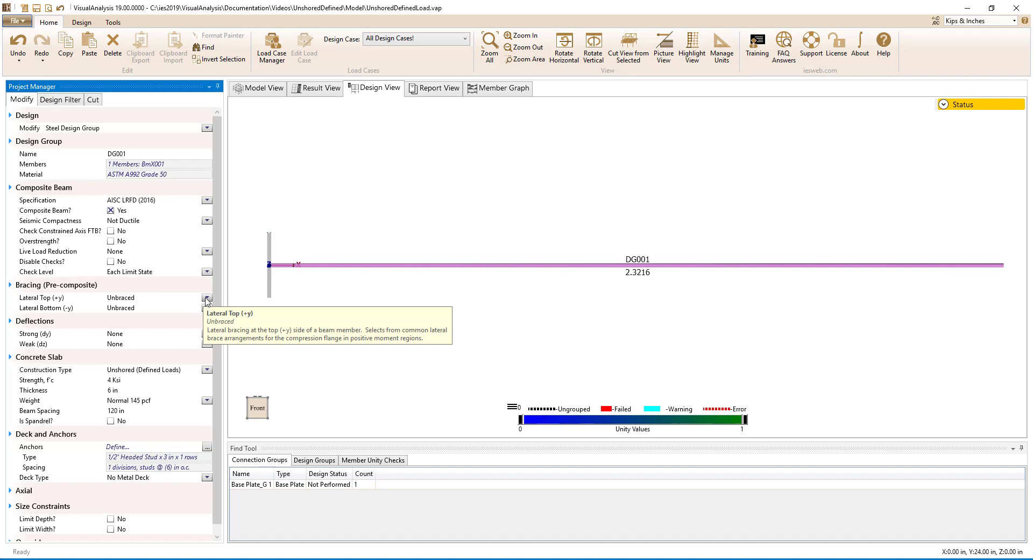
# Set the design group's pre-composite top lateral bracing to Set Lu with a length of 120 in
pyautogui.click(207, 299)
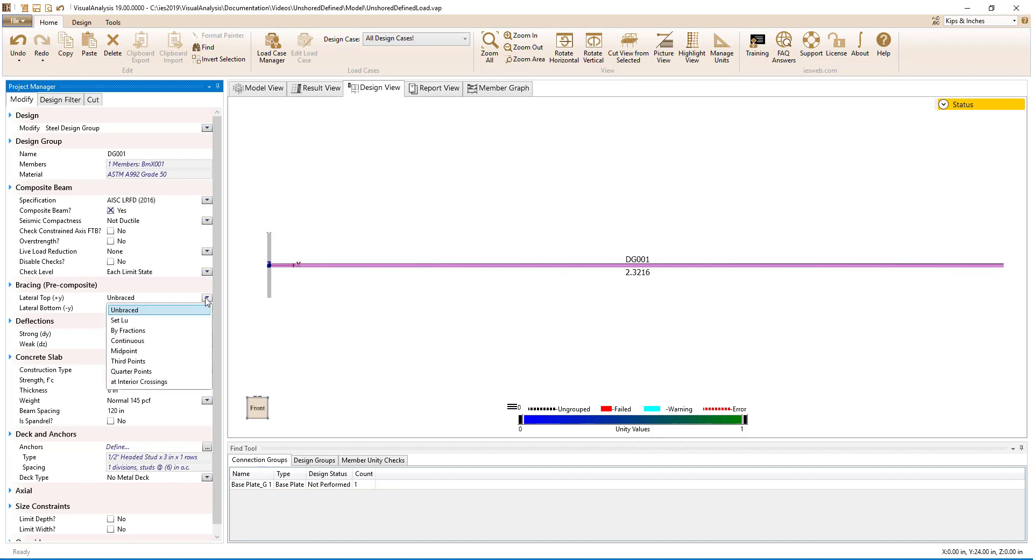
pyautogui.click(159, 321)
pyautogui.click(144, 308)
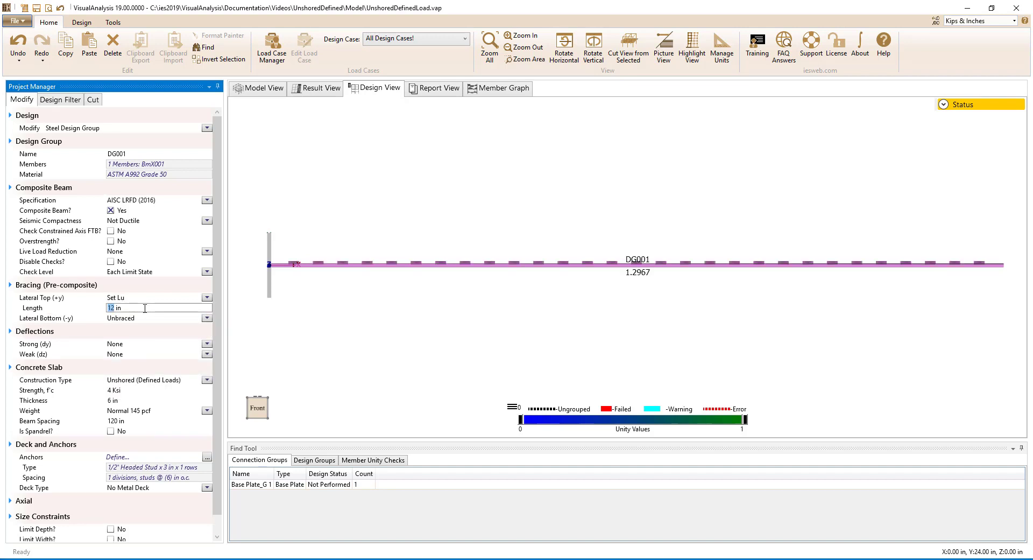
pyautogui.write('120')
pyautogui.press('Return')
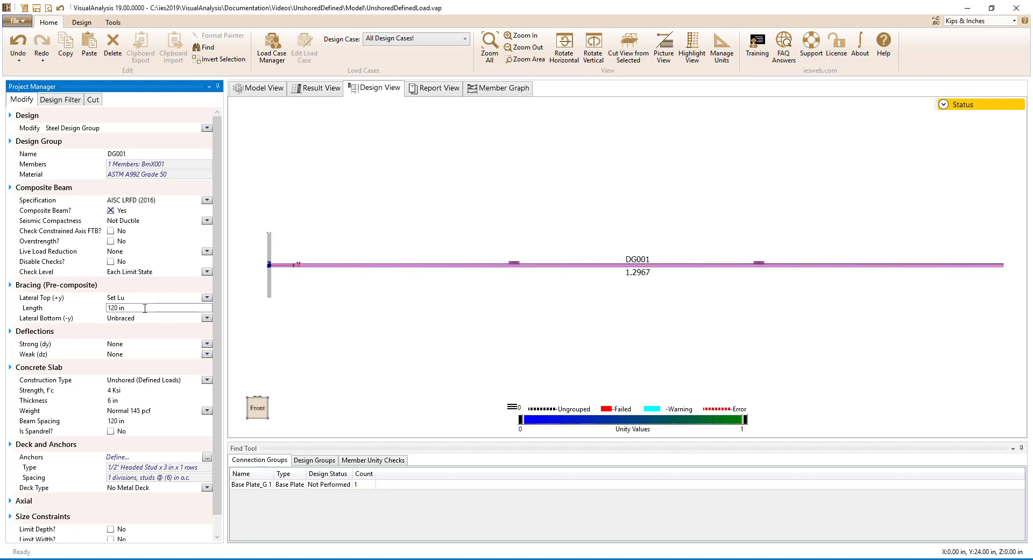
# Check strong-direction deflections by Member Span Ratio, with the Other limit set to 360
pyautogui.click(188, 345)
pyautogui.click(150, 360)
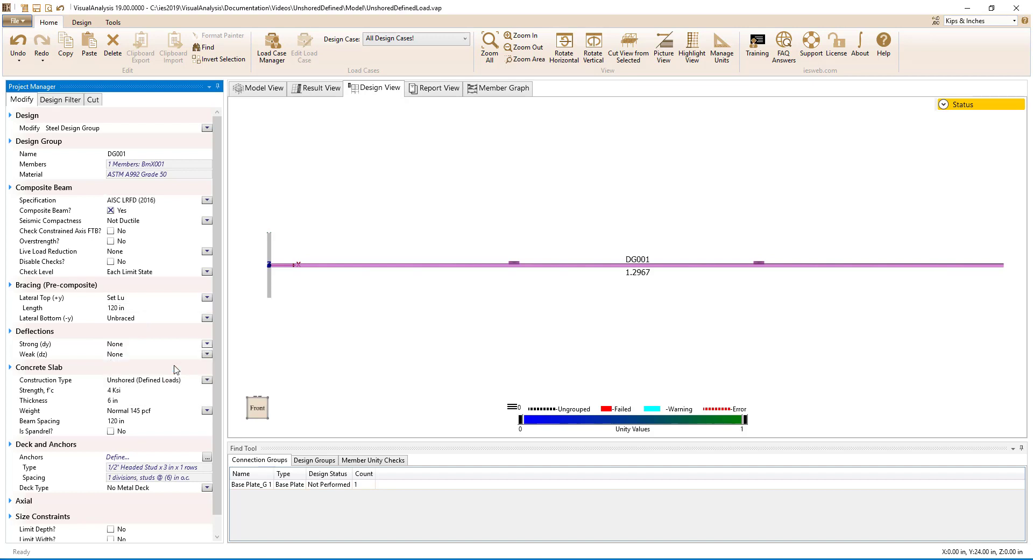
pyautogui.click(142, 352)
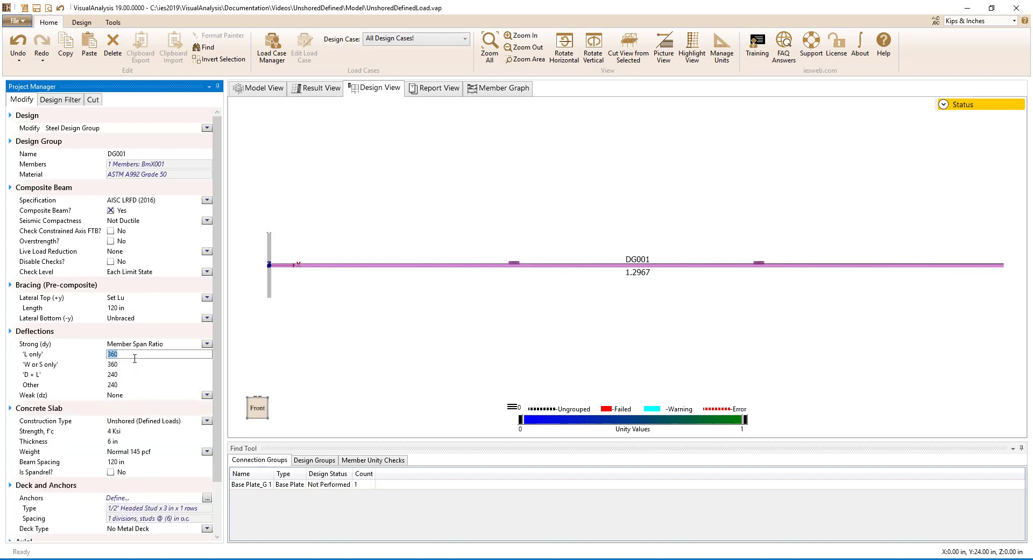
pyautogui.click(124, 374)
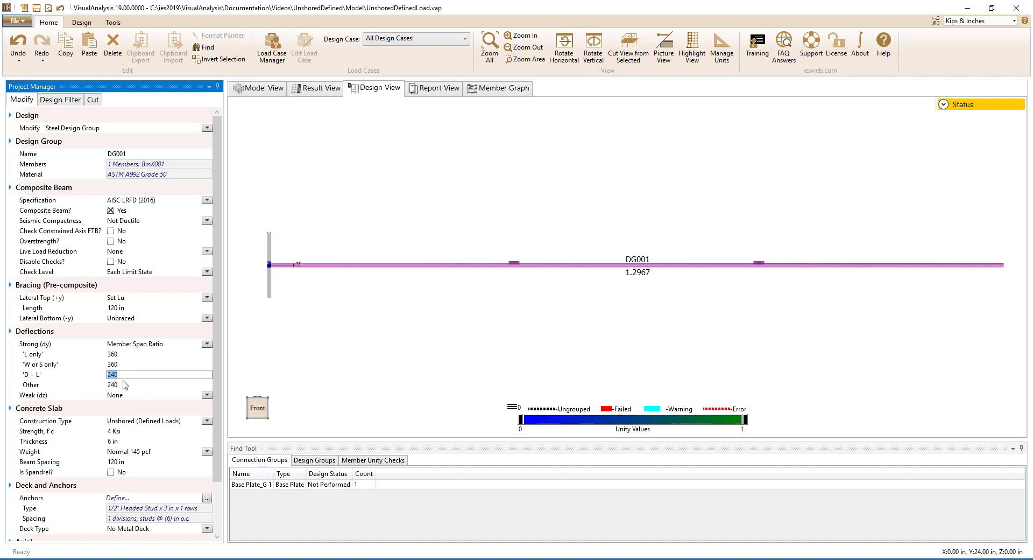
pyautogui.click(124, 383)
pyautogui.write('360')
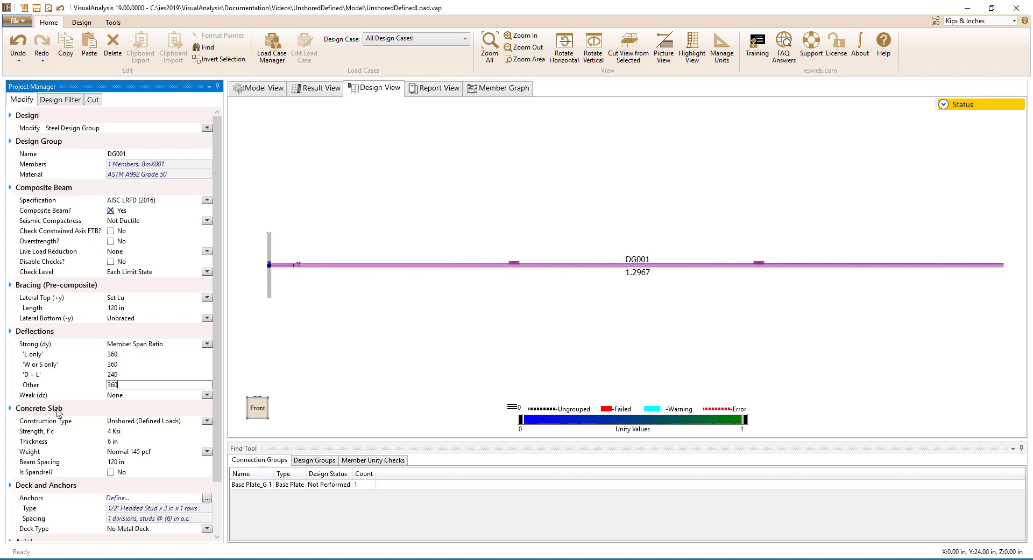
# Set the concrete slab thickness to 7.5 in and the beam spacing to 540 in
pyautogui.click(125, 442)
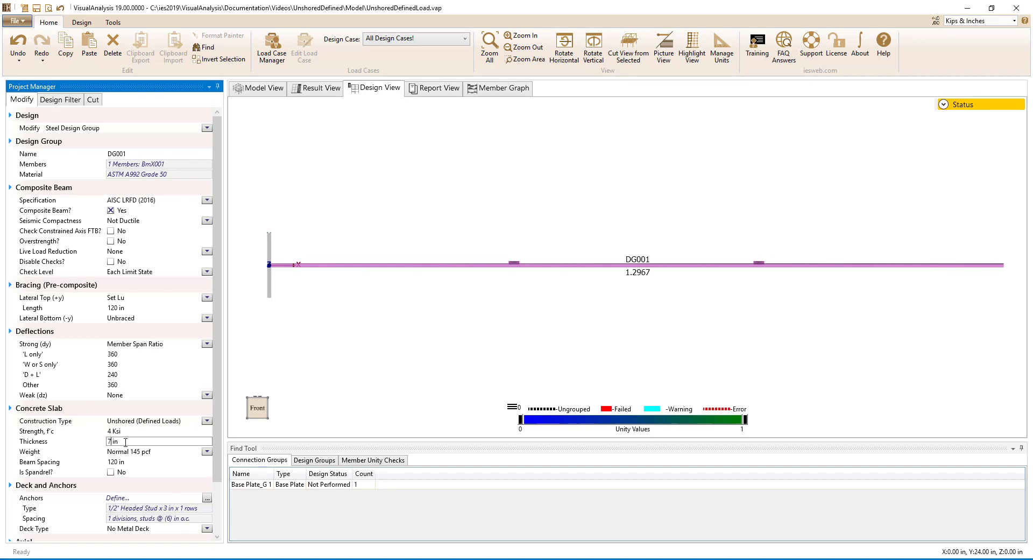
pyautogui.write('7.5')
pyautogui.press('Tab')
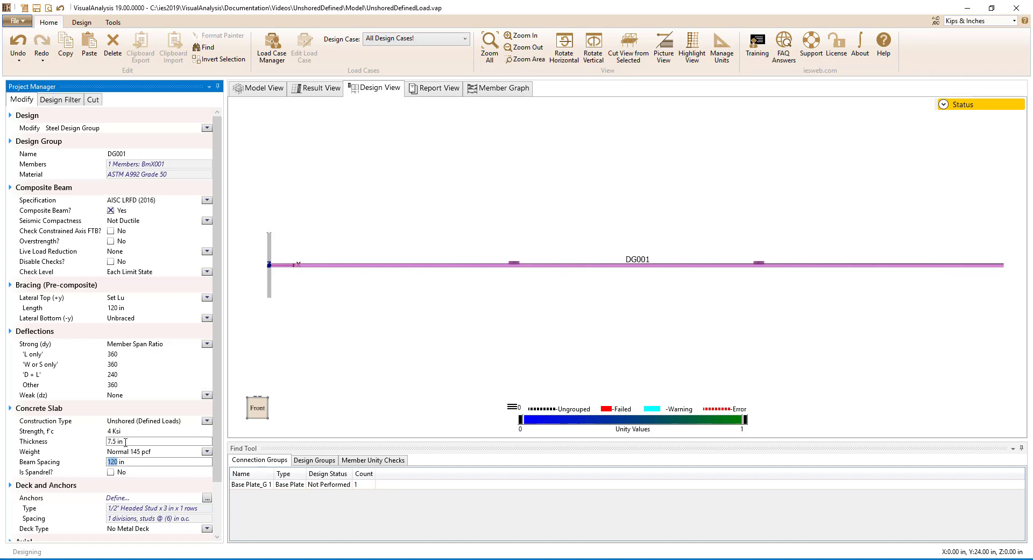
pyautogui.write('540')
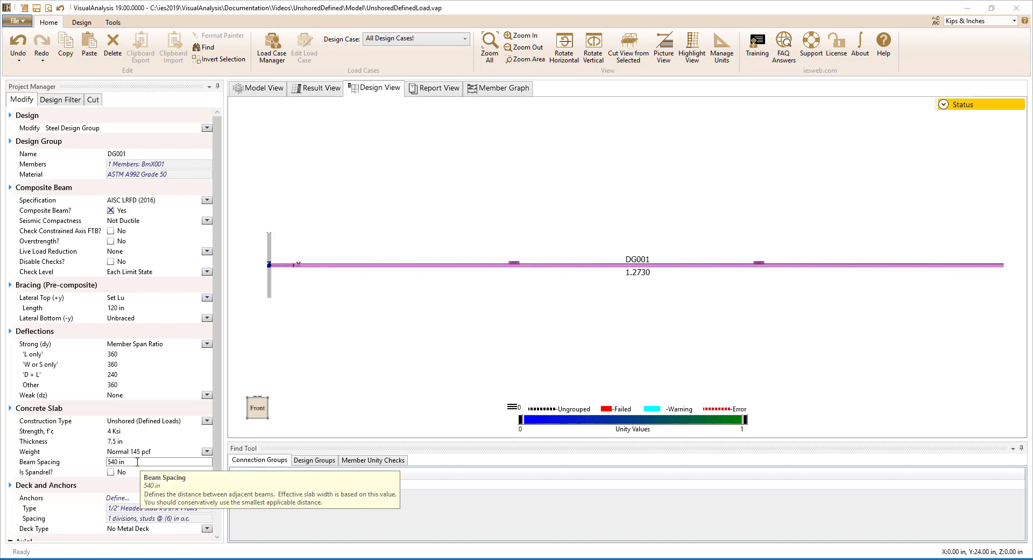
# Set the deck type to Parallel Ribs and assign the 18-gauge Vulcraft 3 VLI profile from the deck database
pyautogui.scroll(-2, 137, 461)
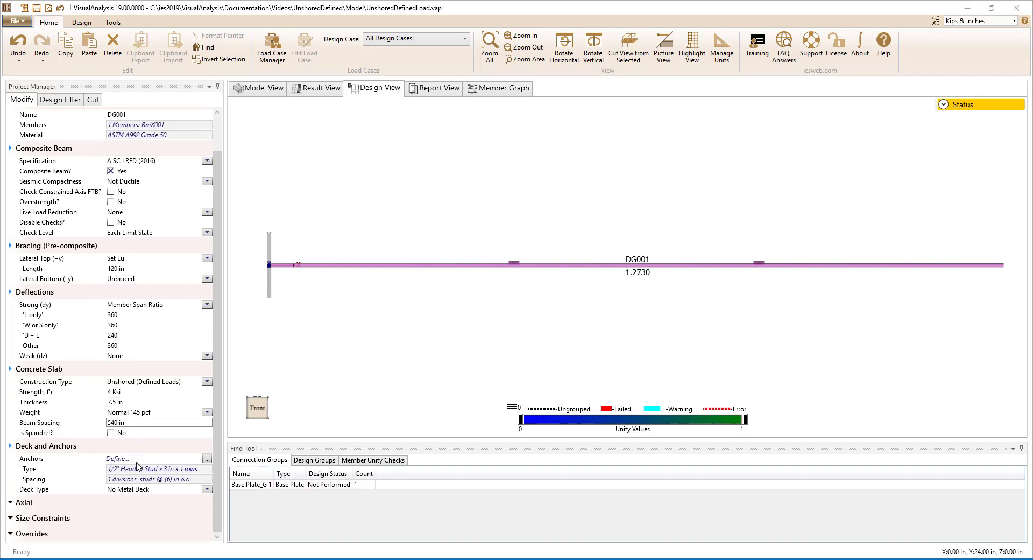
pyautogui.click(206, 490)
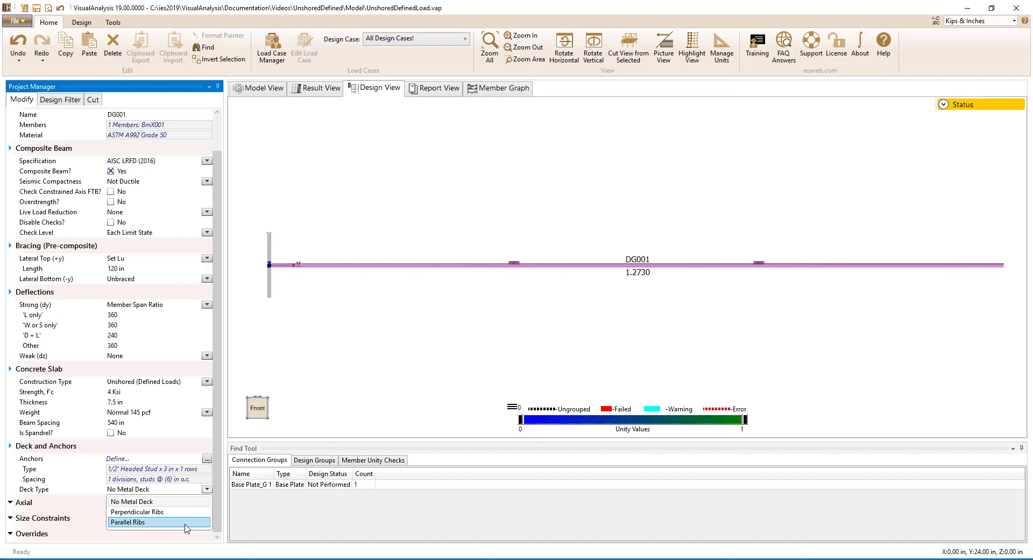
pyautogui.click(186, 524)
pyautogui.scroll(-3, 186, 529)
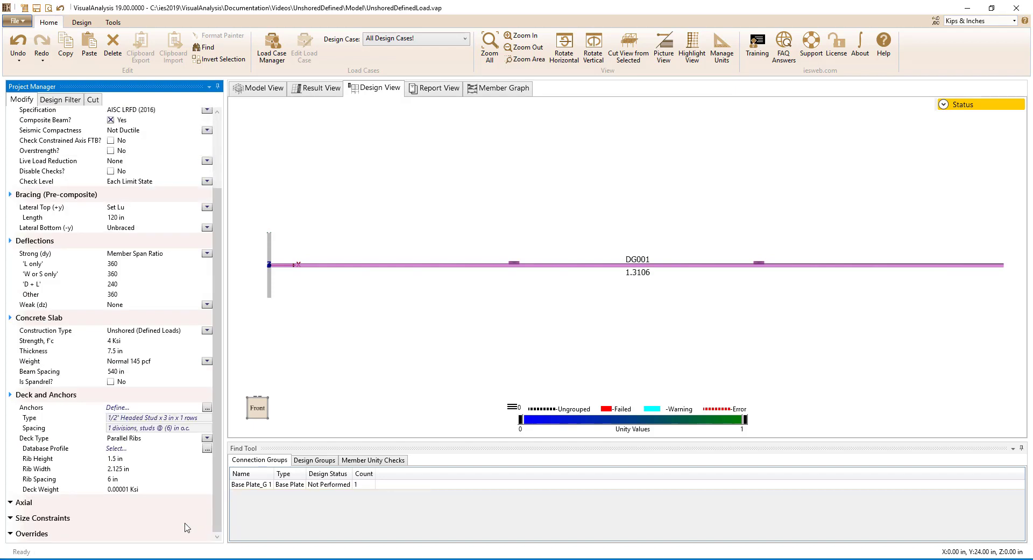
pyautogui.click(207, 449)
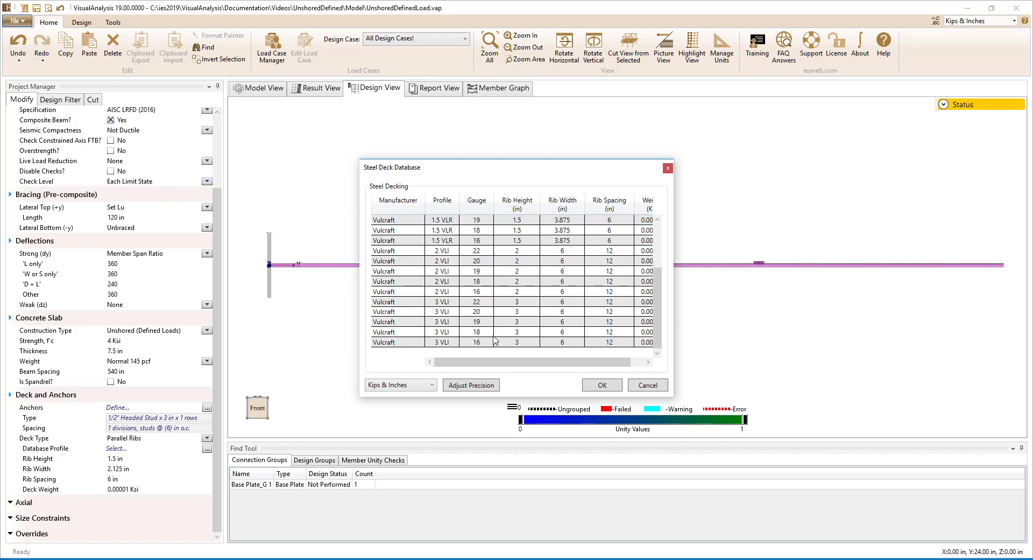
pyautogui.click(485, 332)
pyautogui.click(603, 386)
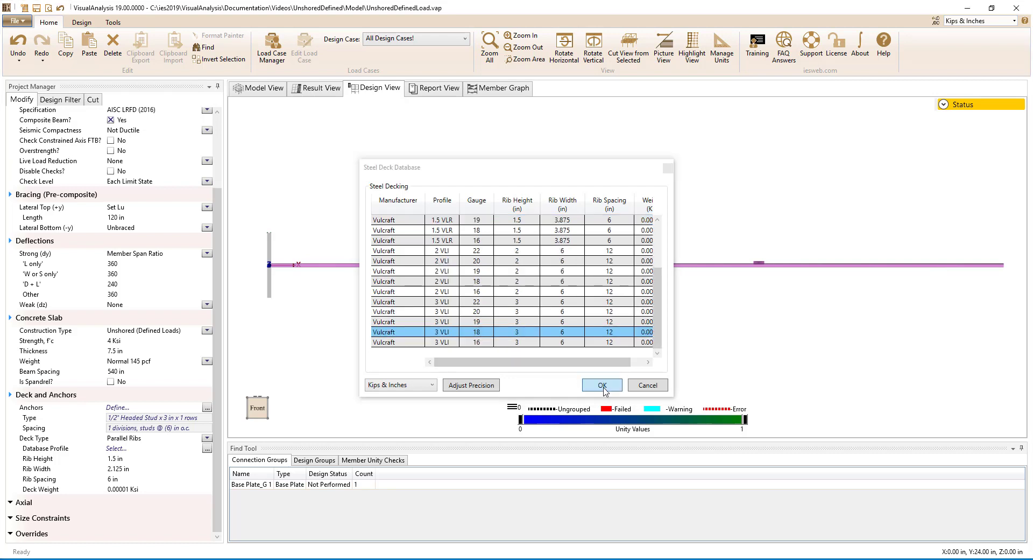
# Define the steel anchors as 3/4" headed studs with Fu of 65 Ksi, a length of 4.5 in and 2 rows
pyautogui.click(209, 408)
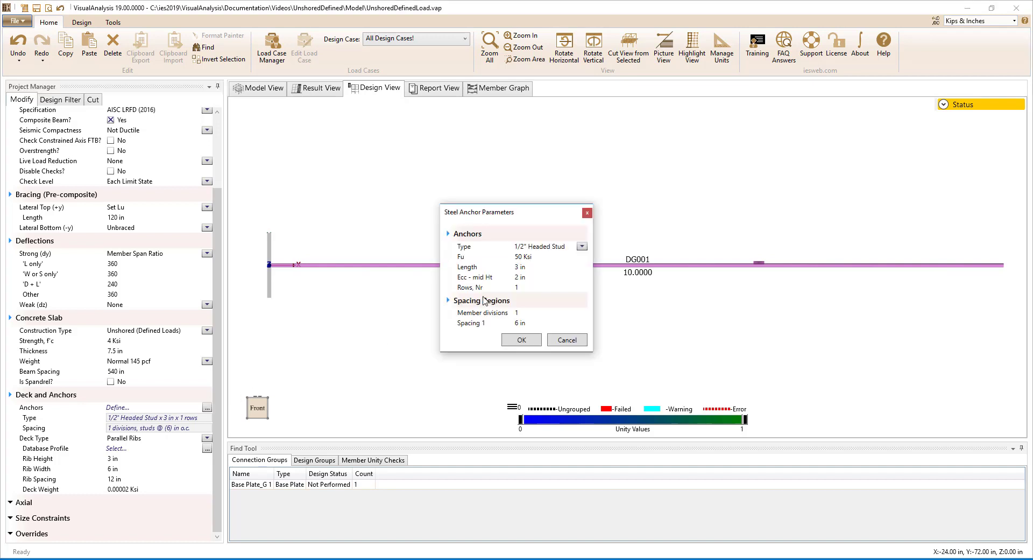
pyautogui.click(582, 246)
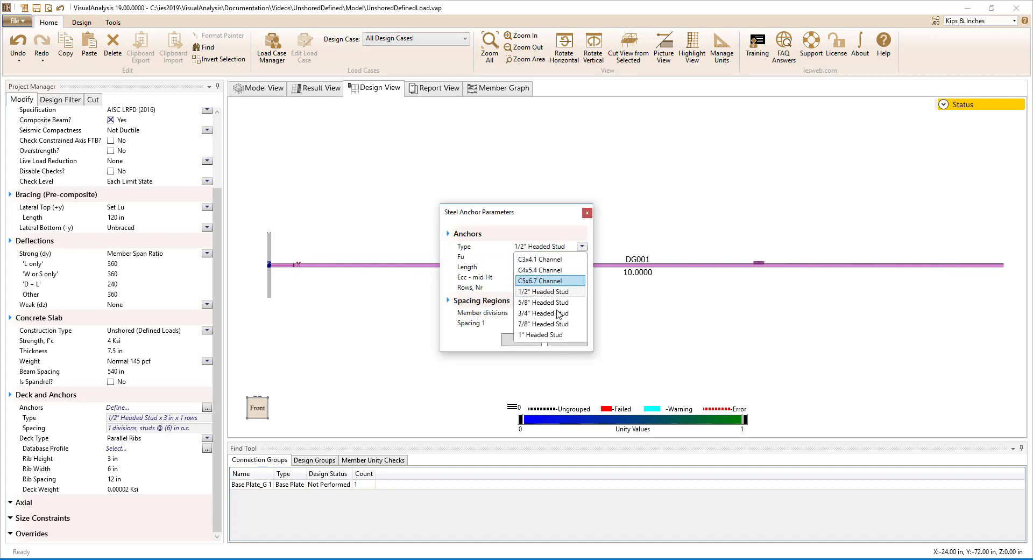
pyautogui.click(558, 312)
pyautogui.click(547, 257)
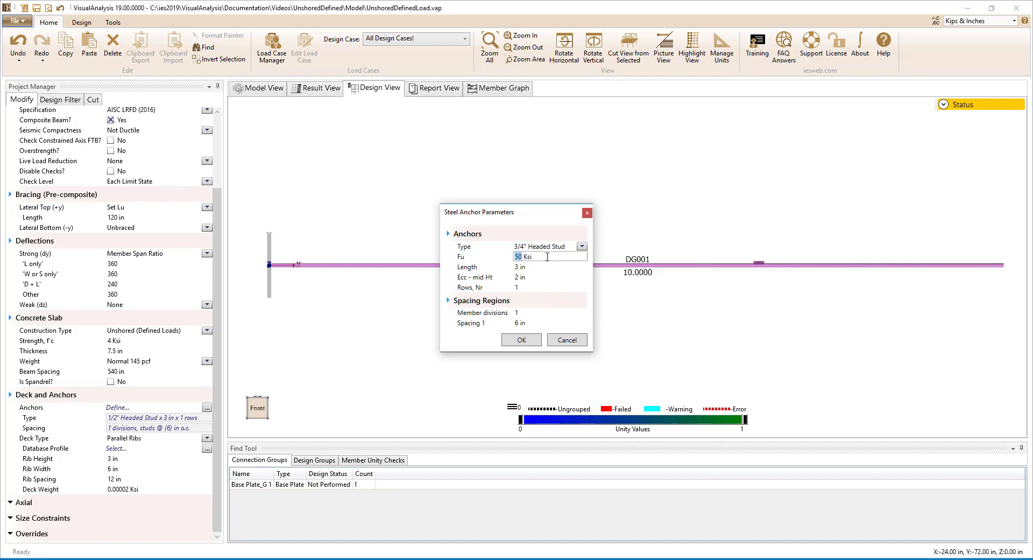
pyautogui.write('65')
pyautogui.press('Tab')
pyautogui.write('4.5')
pyautogui.press('Tab')
pyautogui.press('Tab')
pyautogui.write('2')
# Split the anchor spacing into 3 member divisions, keep 6 in spacing in each, and apply the anchor parameters
pyautogui.click(533, 312)
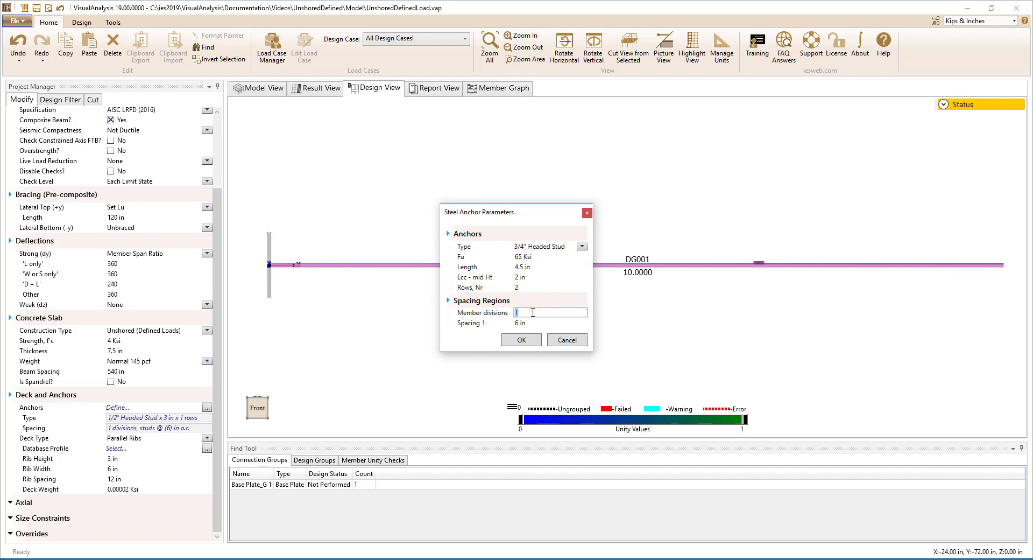
pyautogui.write('3')
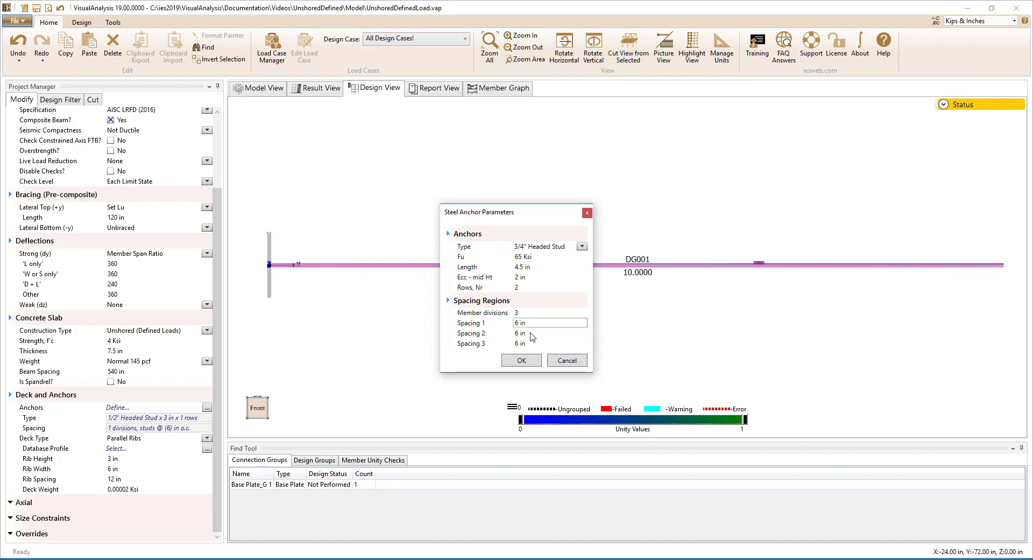
pyautogui.click(531, 334)
pyautogui.click(534, 344)
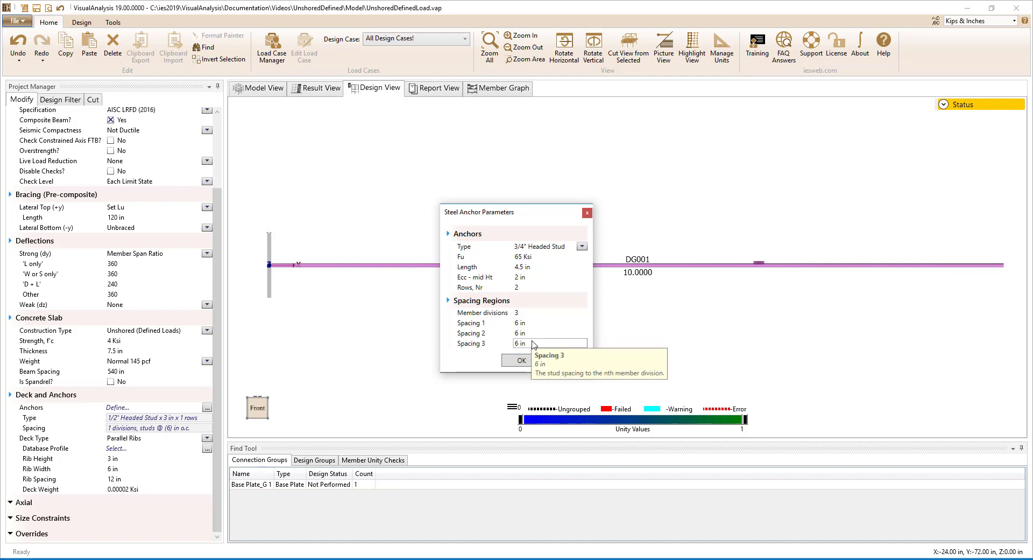
pyautogui.click(525, 360)
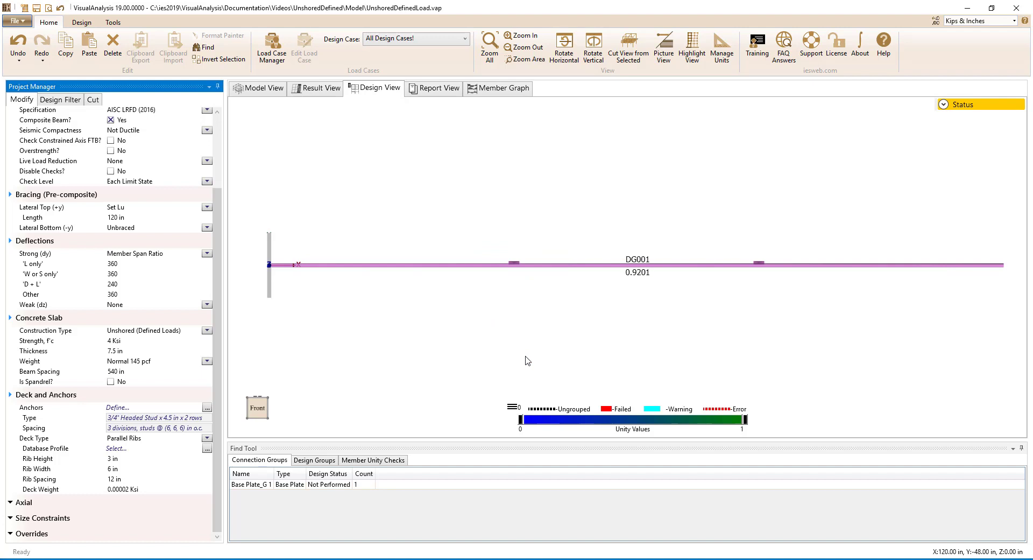
# Check the girder's member graph and set the stud spacing to 9 in in regions 1 and 3 and 30 in in region 2
pyautogui.click(508, 89)
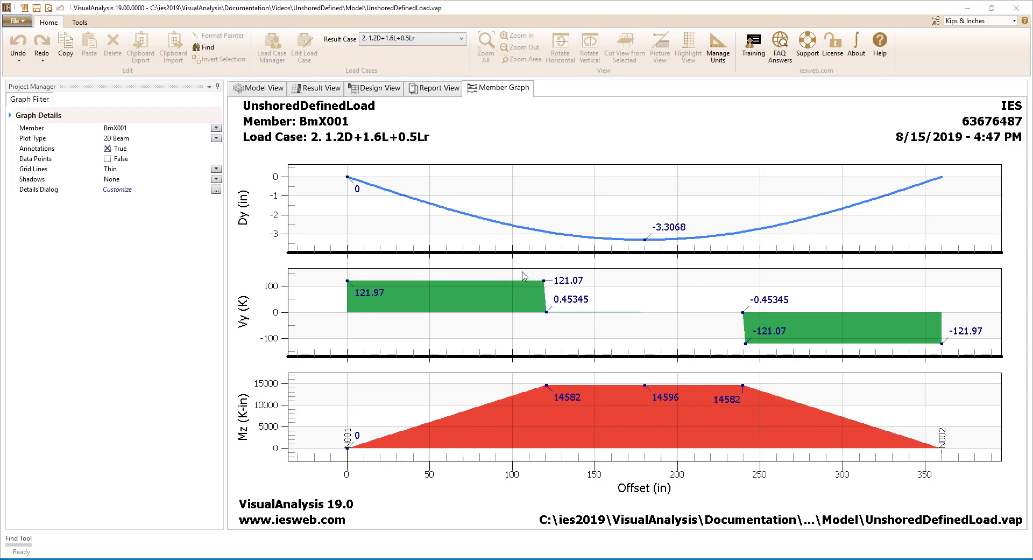
pyautogui.click(375, 96)
pyautogui.click(207, 407)
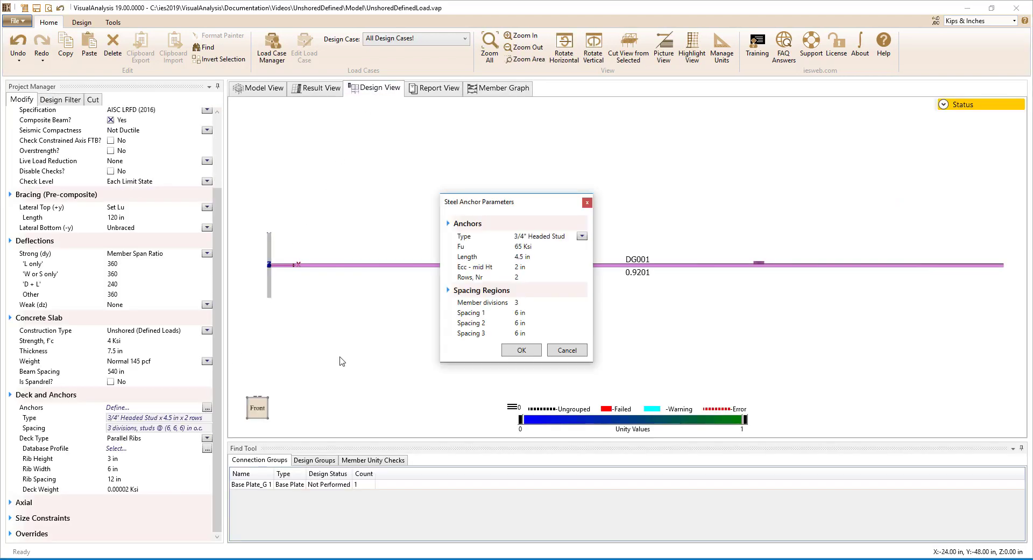
pyautogui.click(537, 311)
pyautogui.write('9')
pyautogui.click(547, 334)
pyautogui.write('9')
pyautogui.click(542, 320)
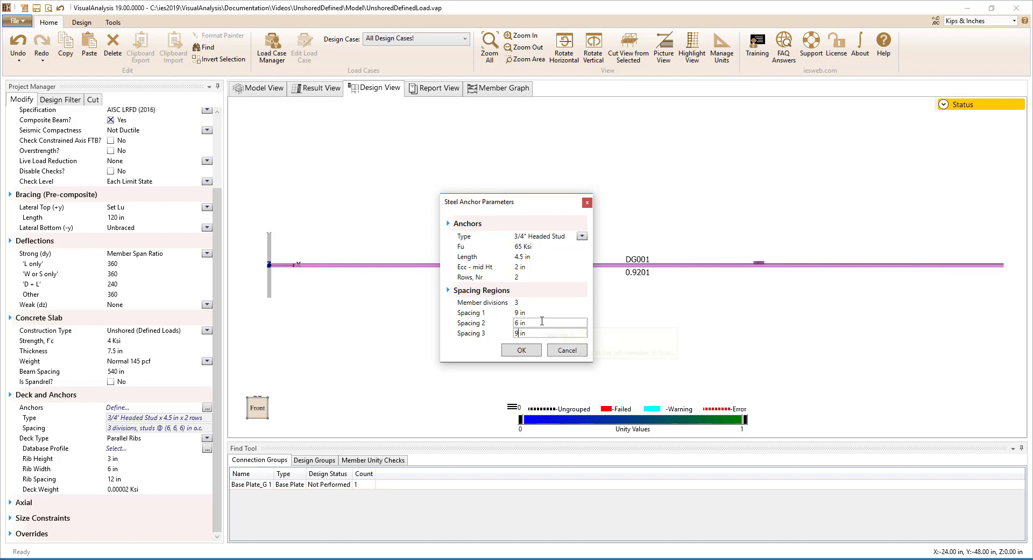
pyautogui.write('30')
pyautogui.click(532, 353)
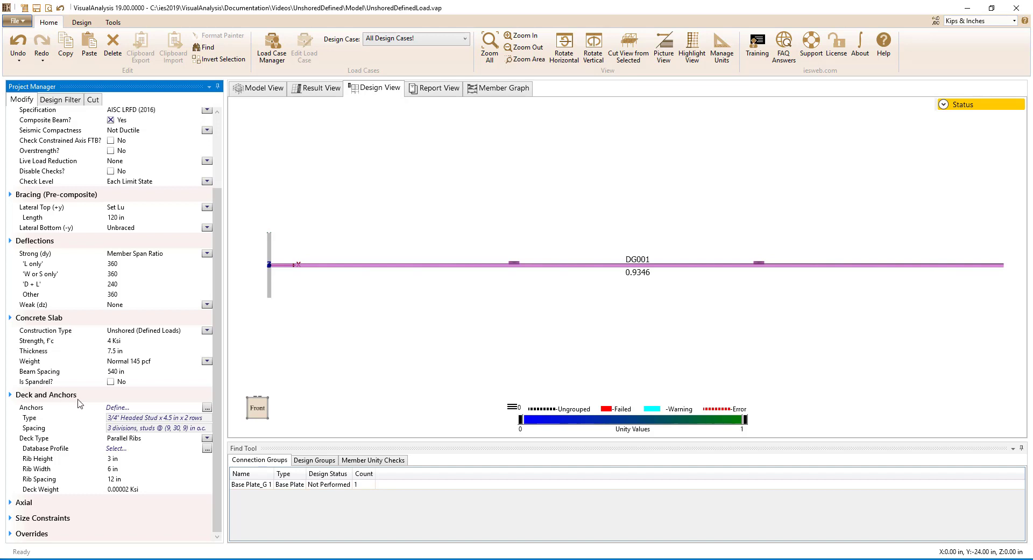
# Open the girder's design report to examine its deflection and composite beam checks
pyautogui.doubleClick(460, 265)
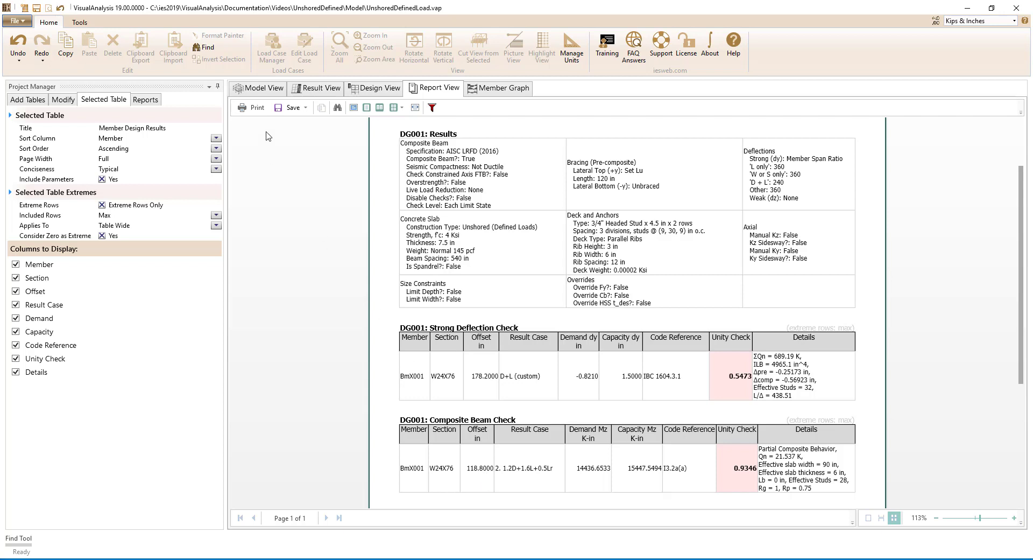
# Set both point loads in the Lconst service case to -25 K and review the girder's updated design report
pyautogui.click(252, 90)
pyautogui.click(404, 40)
pyautogui.click(399, 62)
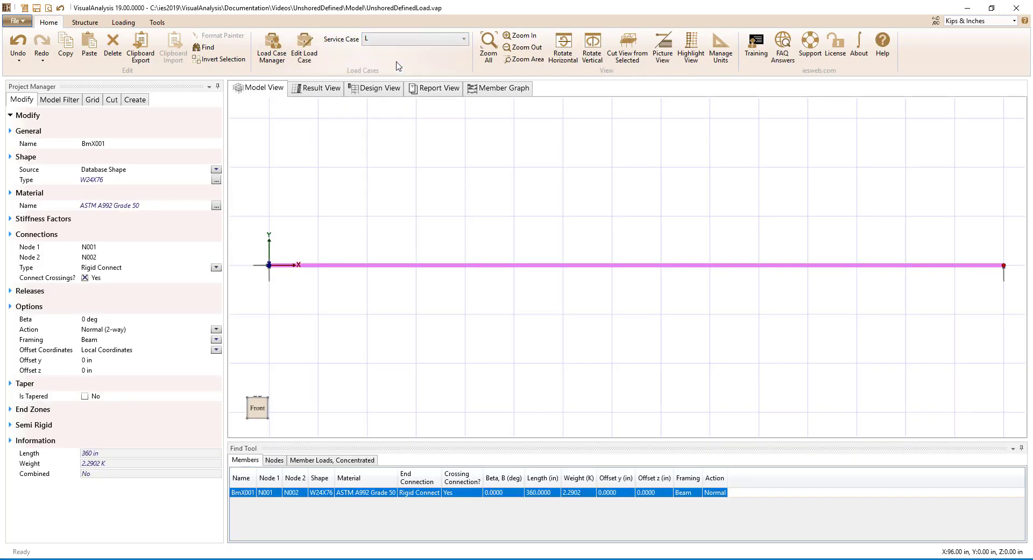
pyautogui.click(514, 255)
pyautogui.keyDown('ctrl'); pyautogui.click(745, 256); pyautogui.keyUp('ctrl')
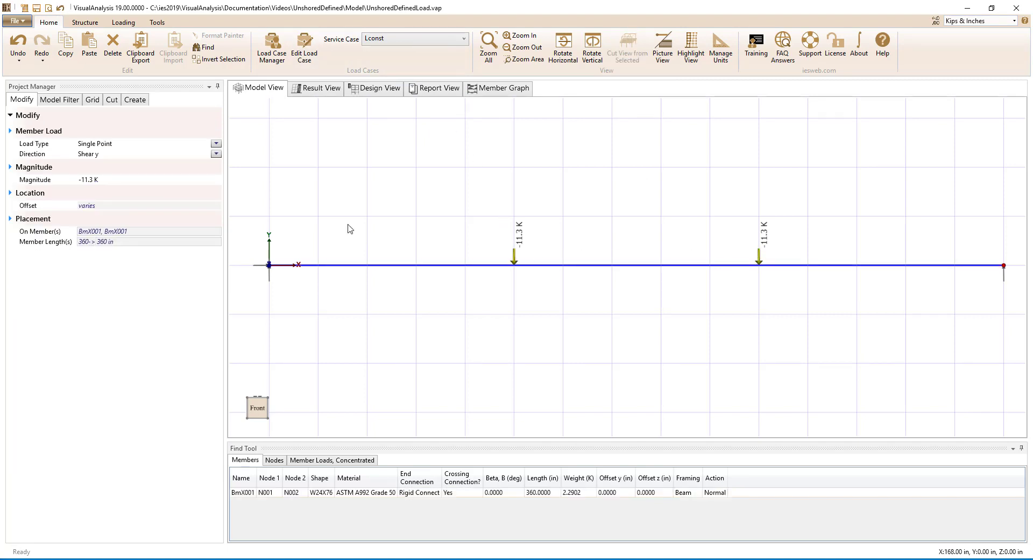
pyautogui.click(145, 181)
pyautogui.write('-25')
pyautogui.press('Return')
pyautogui.click(324, 254)
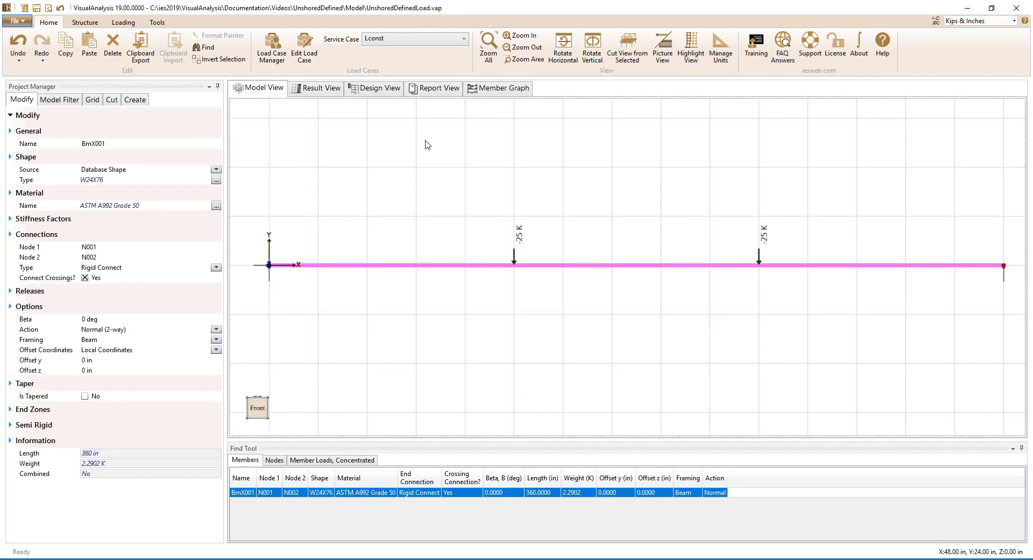
pyautogui.click(435, 88)
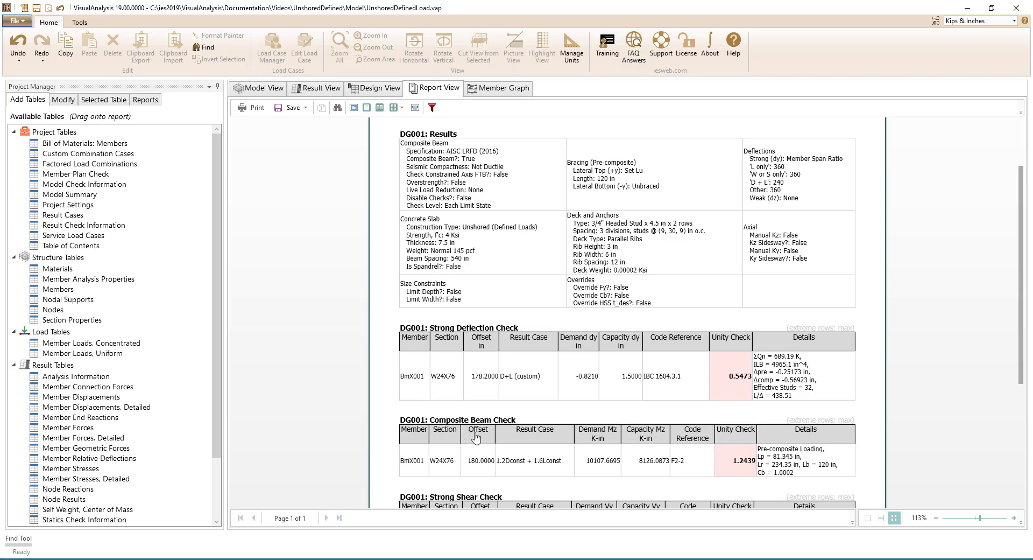